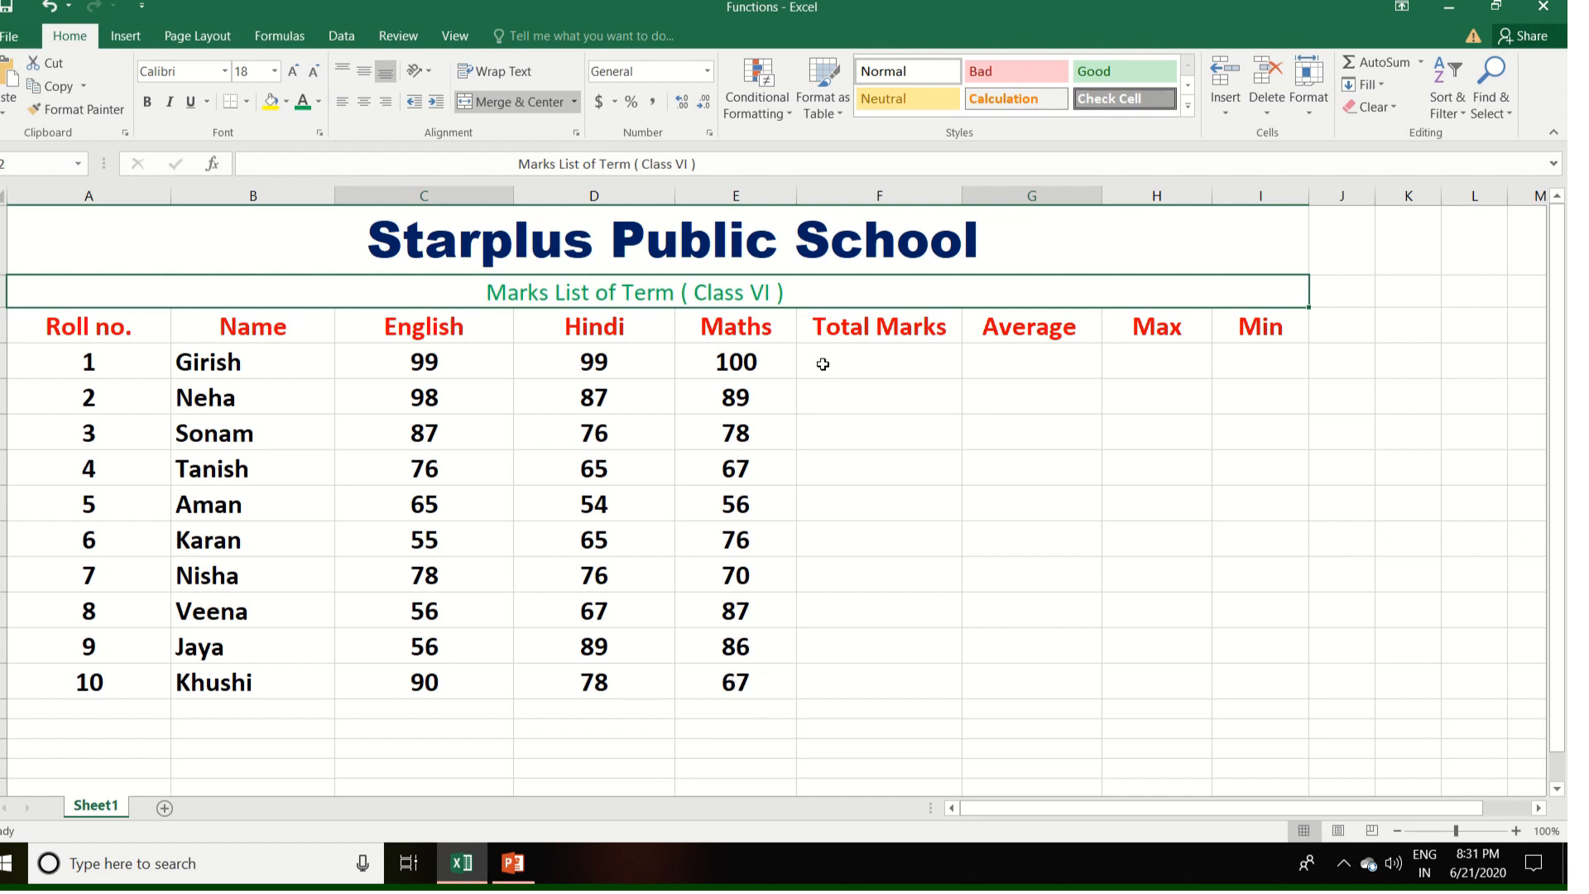
Begin a formula with an equals sign in the Total Marks cell F4 for roll no. 1
{"action": "left_click", "coordinate": [823, 364]}
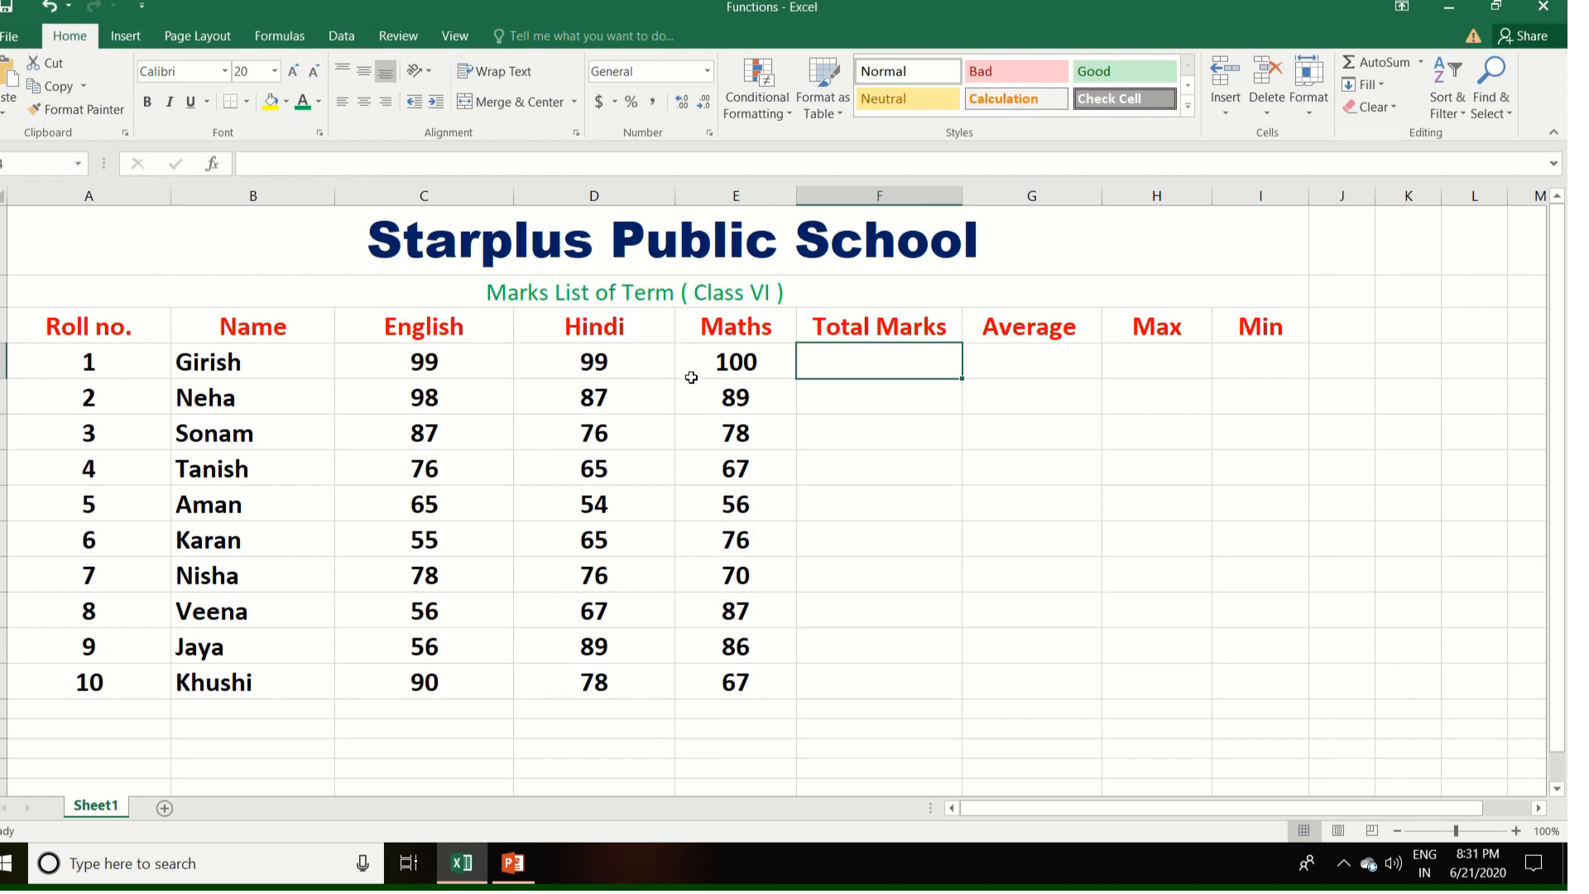
{"action": "double_click", "coordinate": [806, 357]}
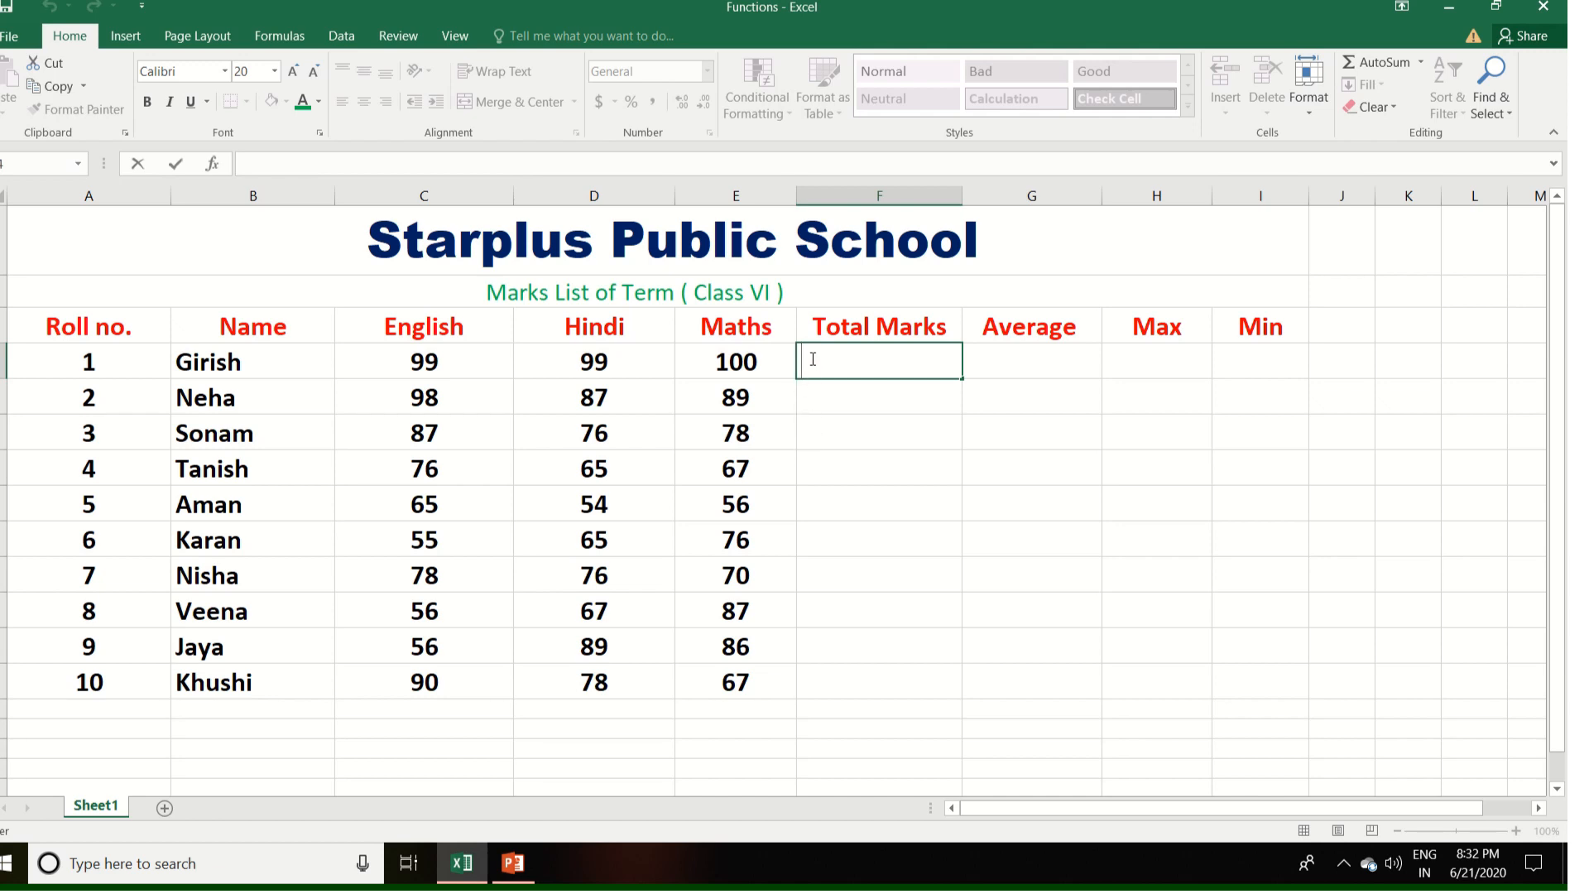
{"action": "type", "text": "="}
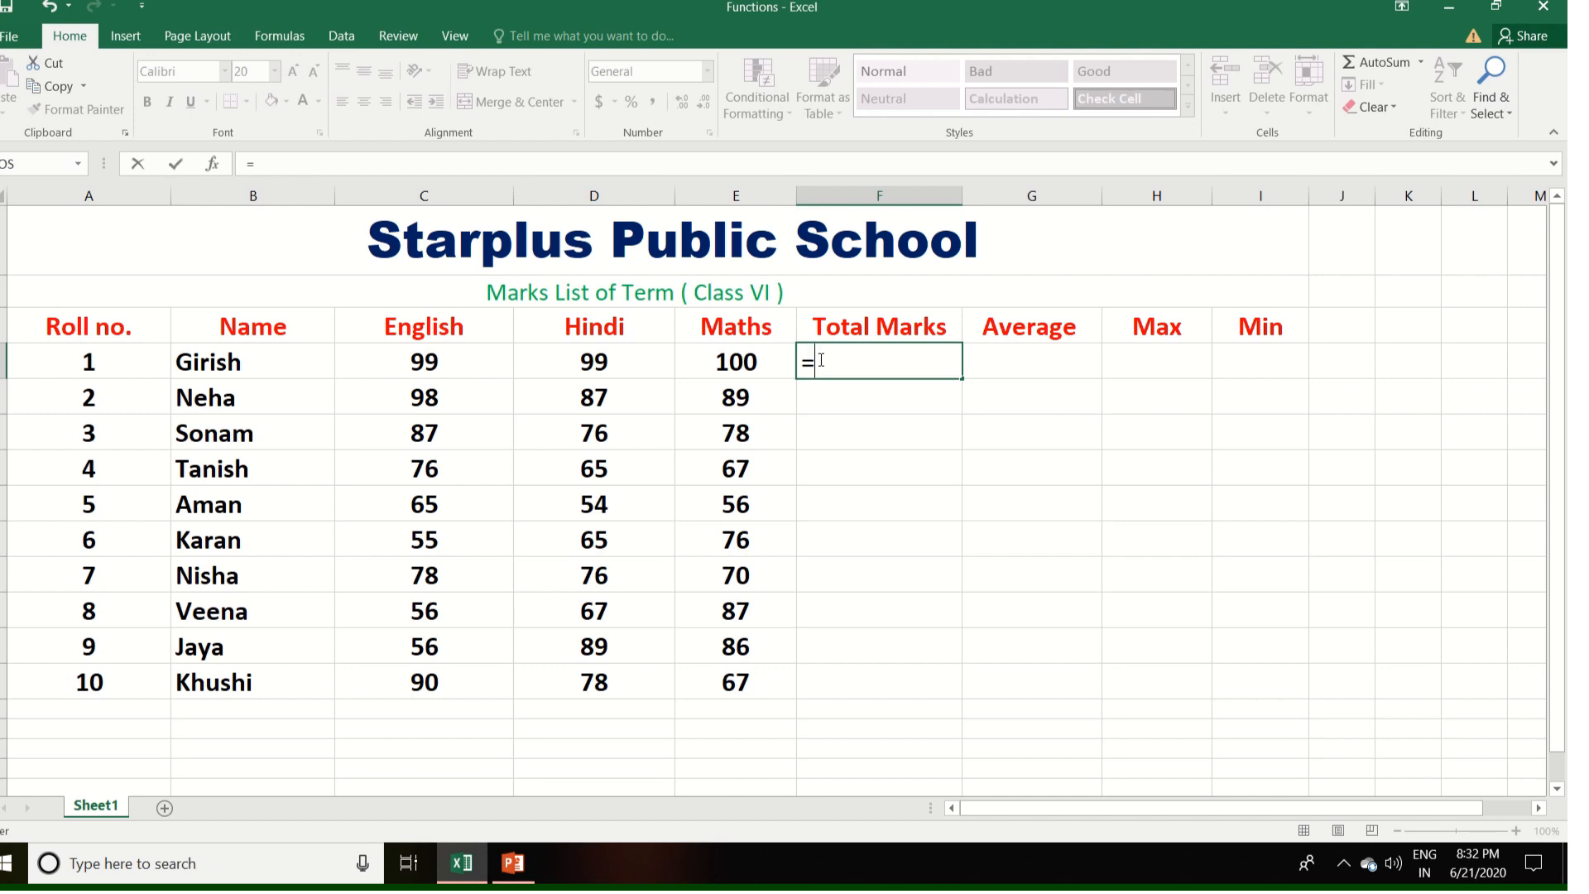
{"action": "type", "text": "("}
{"action": "left_click", "coordinate": [400, 361]}
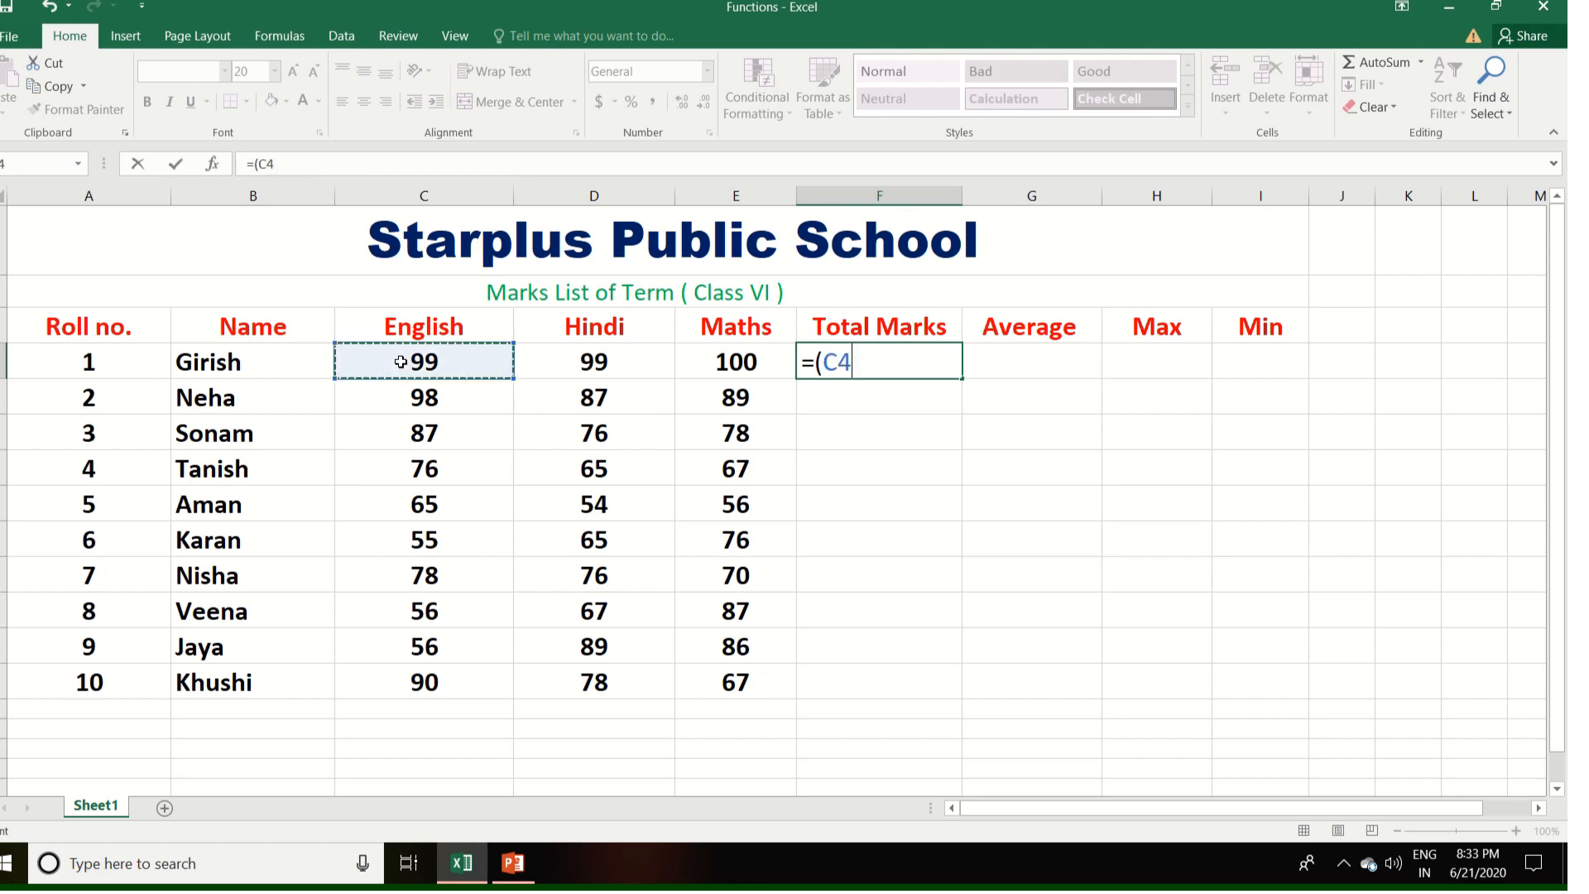
{"action": "left_click_drag", "start_coordinate": [507, 374], "coordinate": [687, 371]}
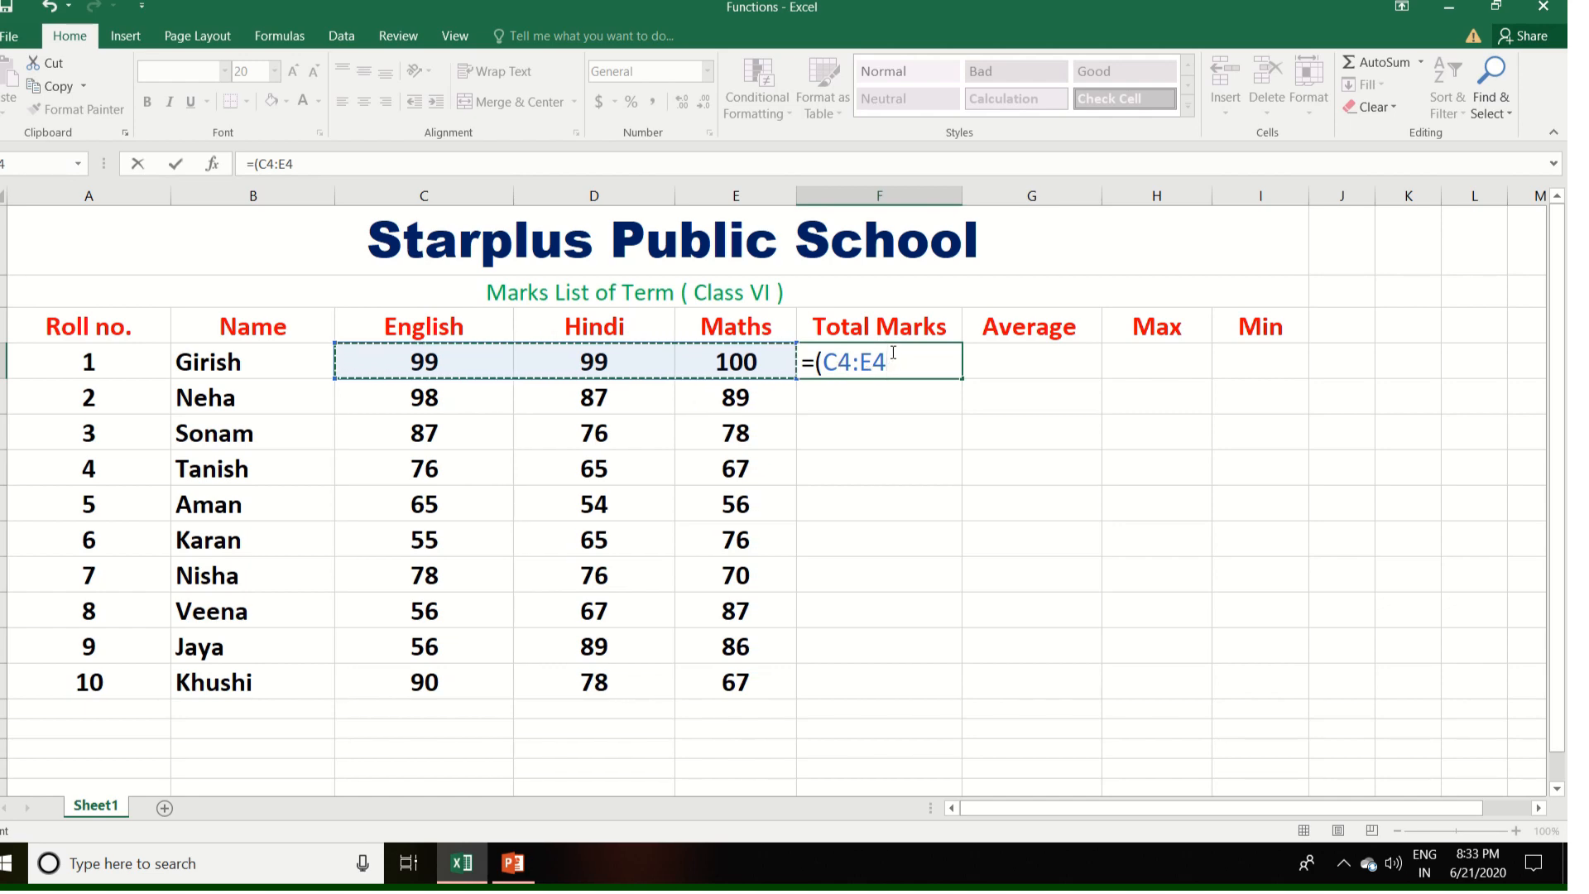
{"action": "key", "text": "BackSpace"}
{"action": "key", "text": "BackSpace"}
{"action": "key", "text": "BackSpace"}
{"action": "key", "text": "BackSpace"}
{"action": "key", "text": "BackSpace"}
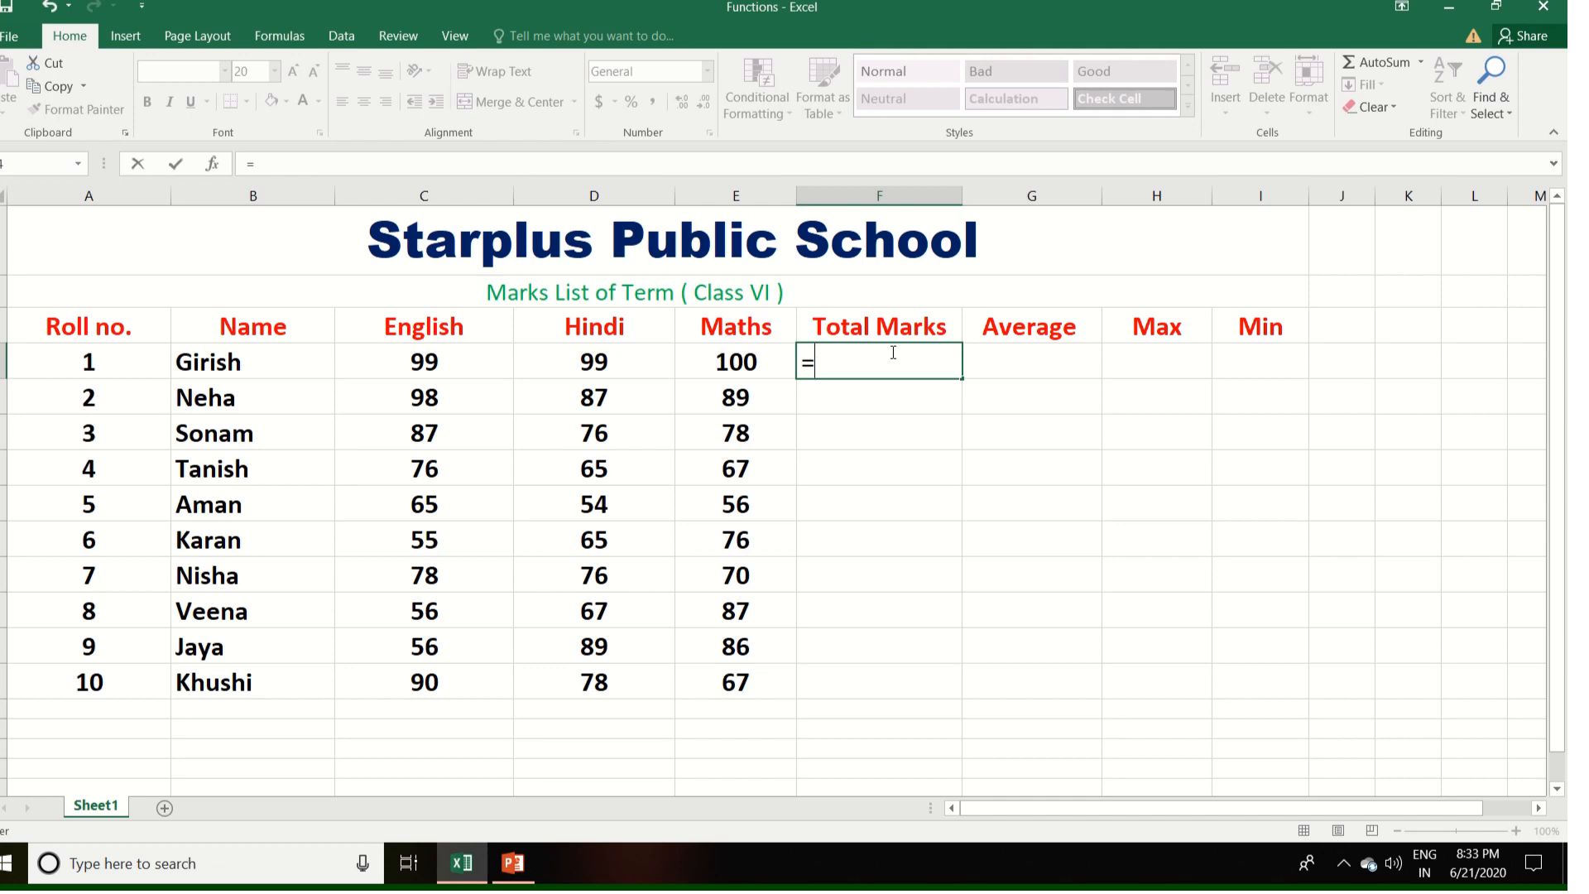
Complete the formula in F4 as =SUM(C4:E4) to total the English, Hindi and Maths marks
{"action": "type", "text": "s"}
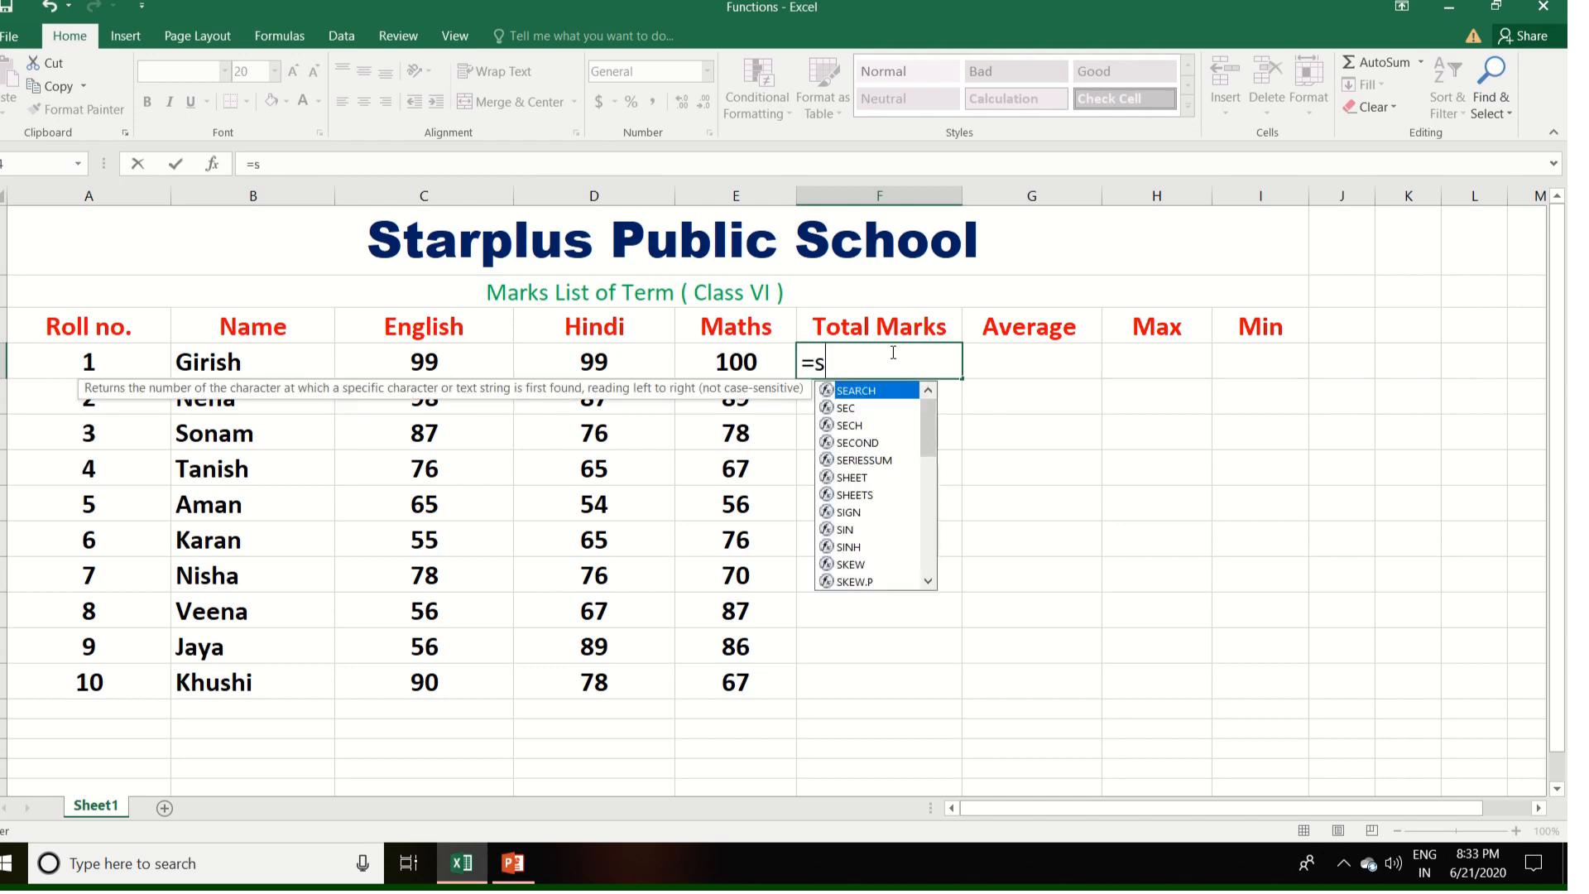
{"action": "type", "text": "um"}
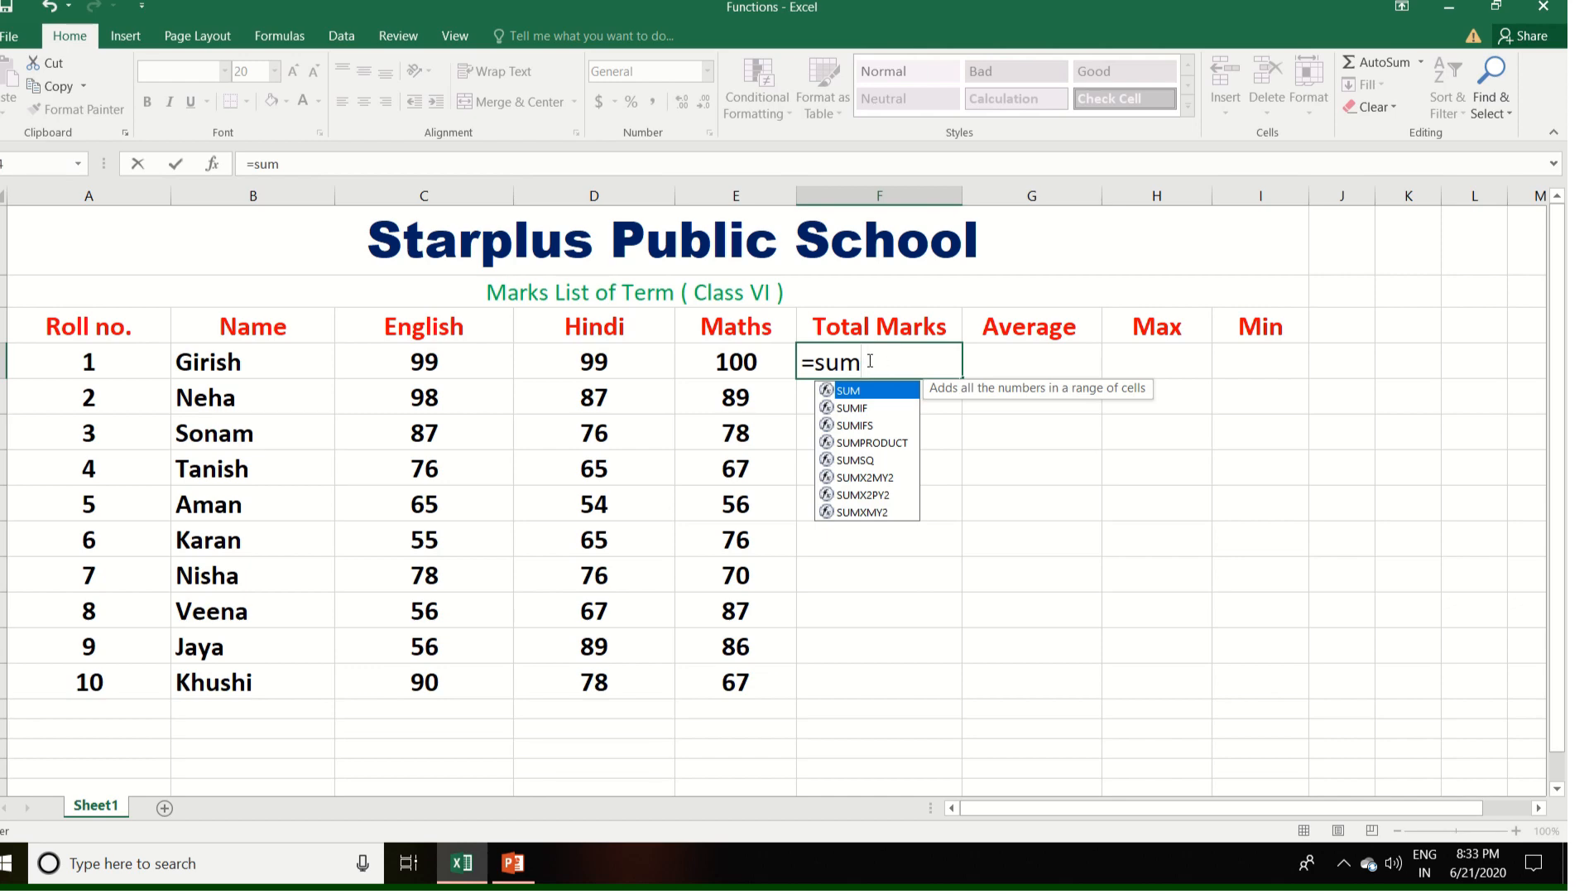
{"action": "type", "text": "("}
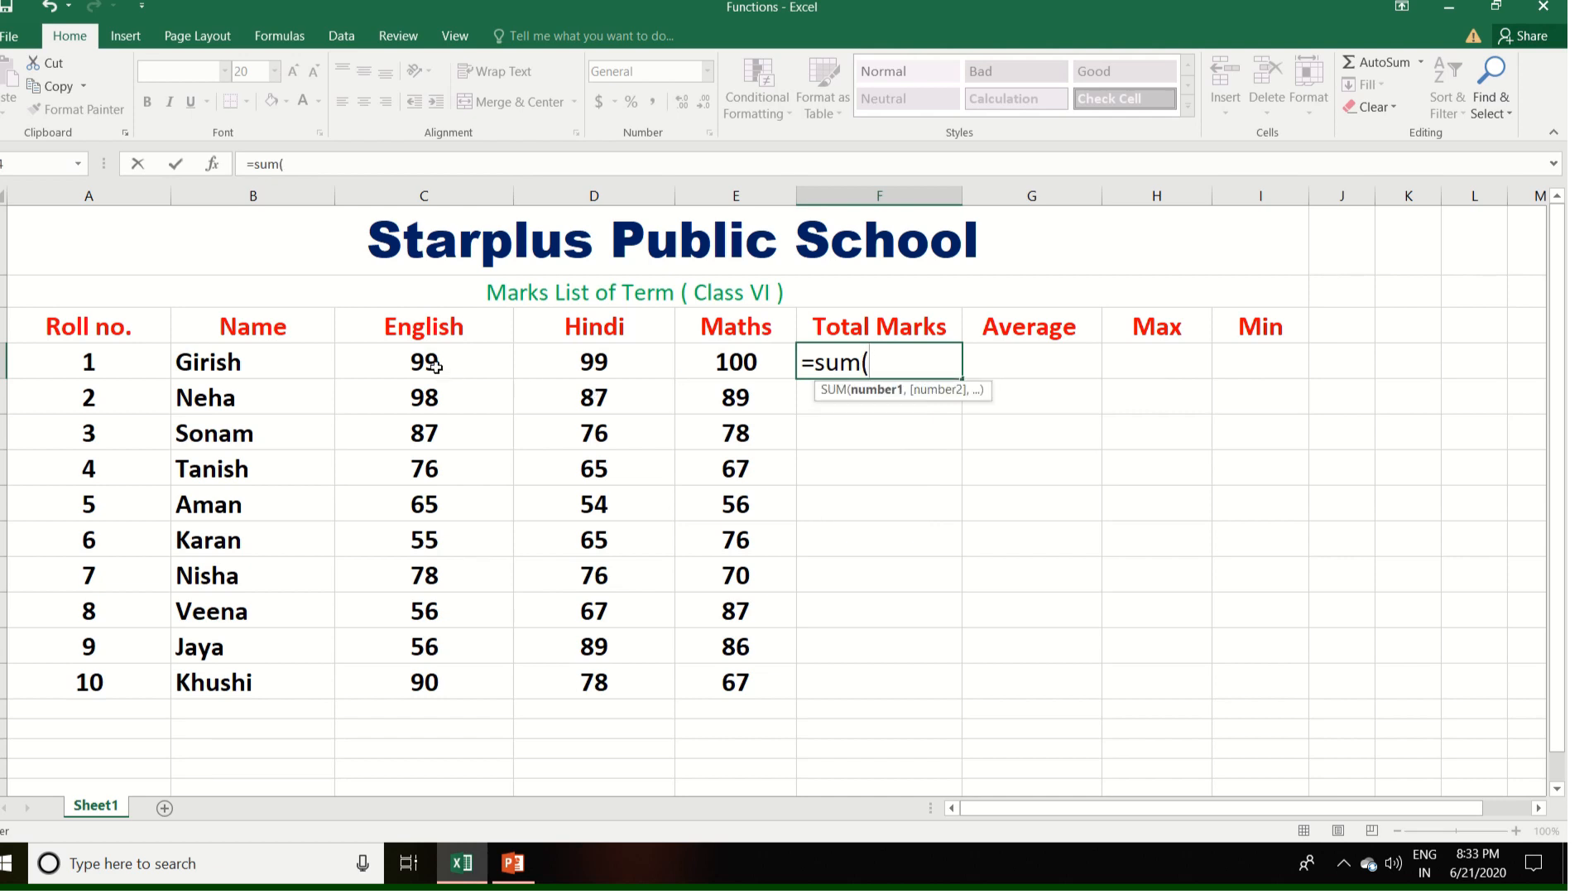
{"action": "left_click", "coordinate": [497, 370]}
{"action": "left_click_drag", "start_coordinate": [497, 370], "coordinate": [705, 370]}
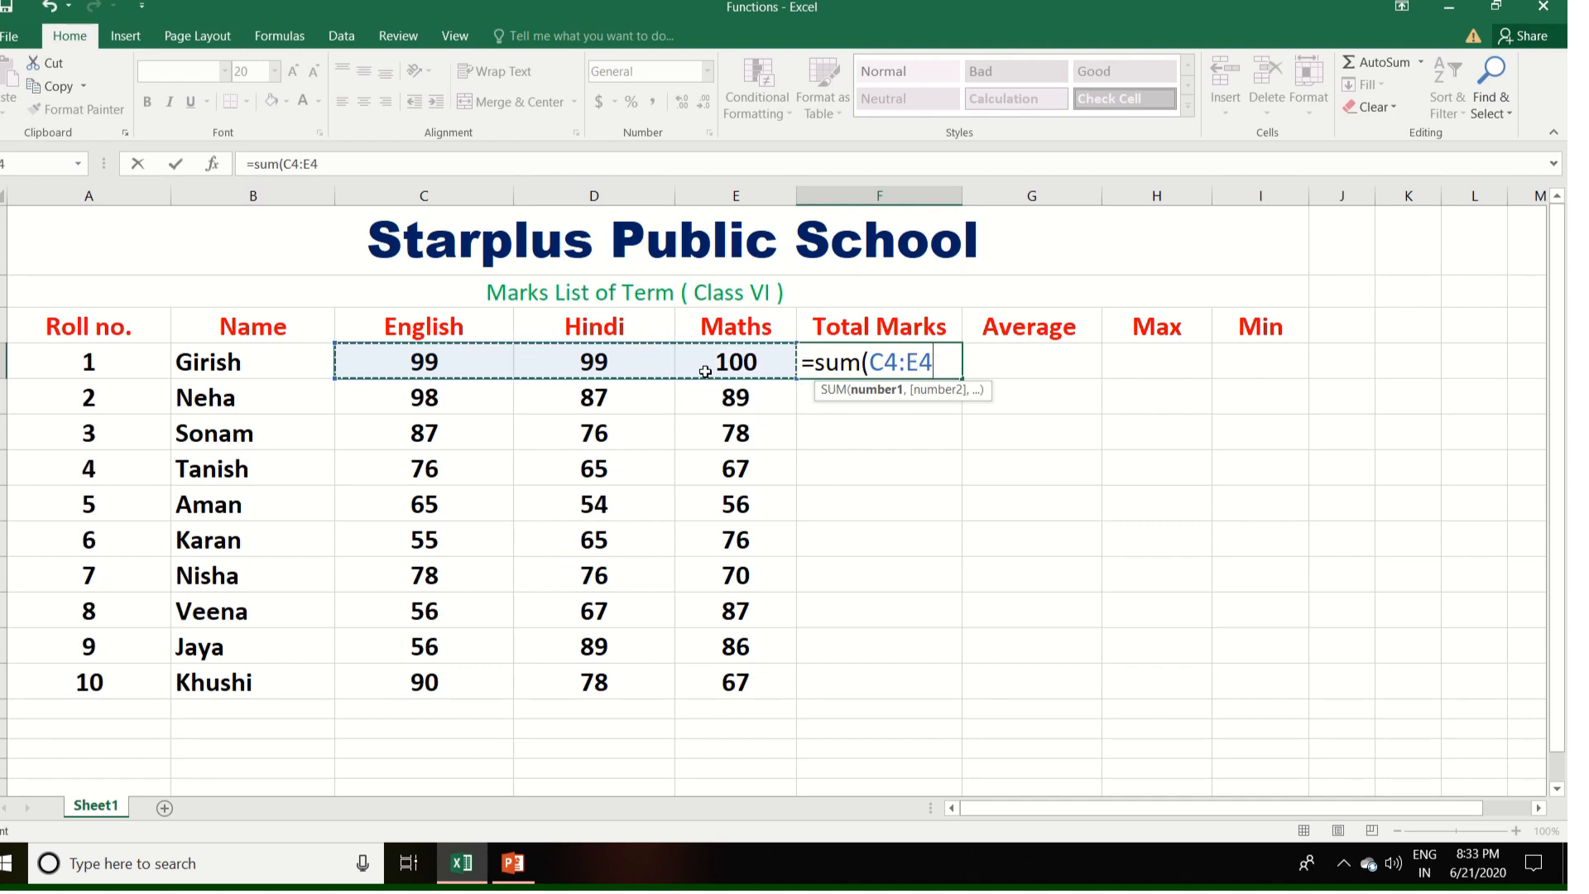
{"action": "type", "text": ")"}
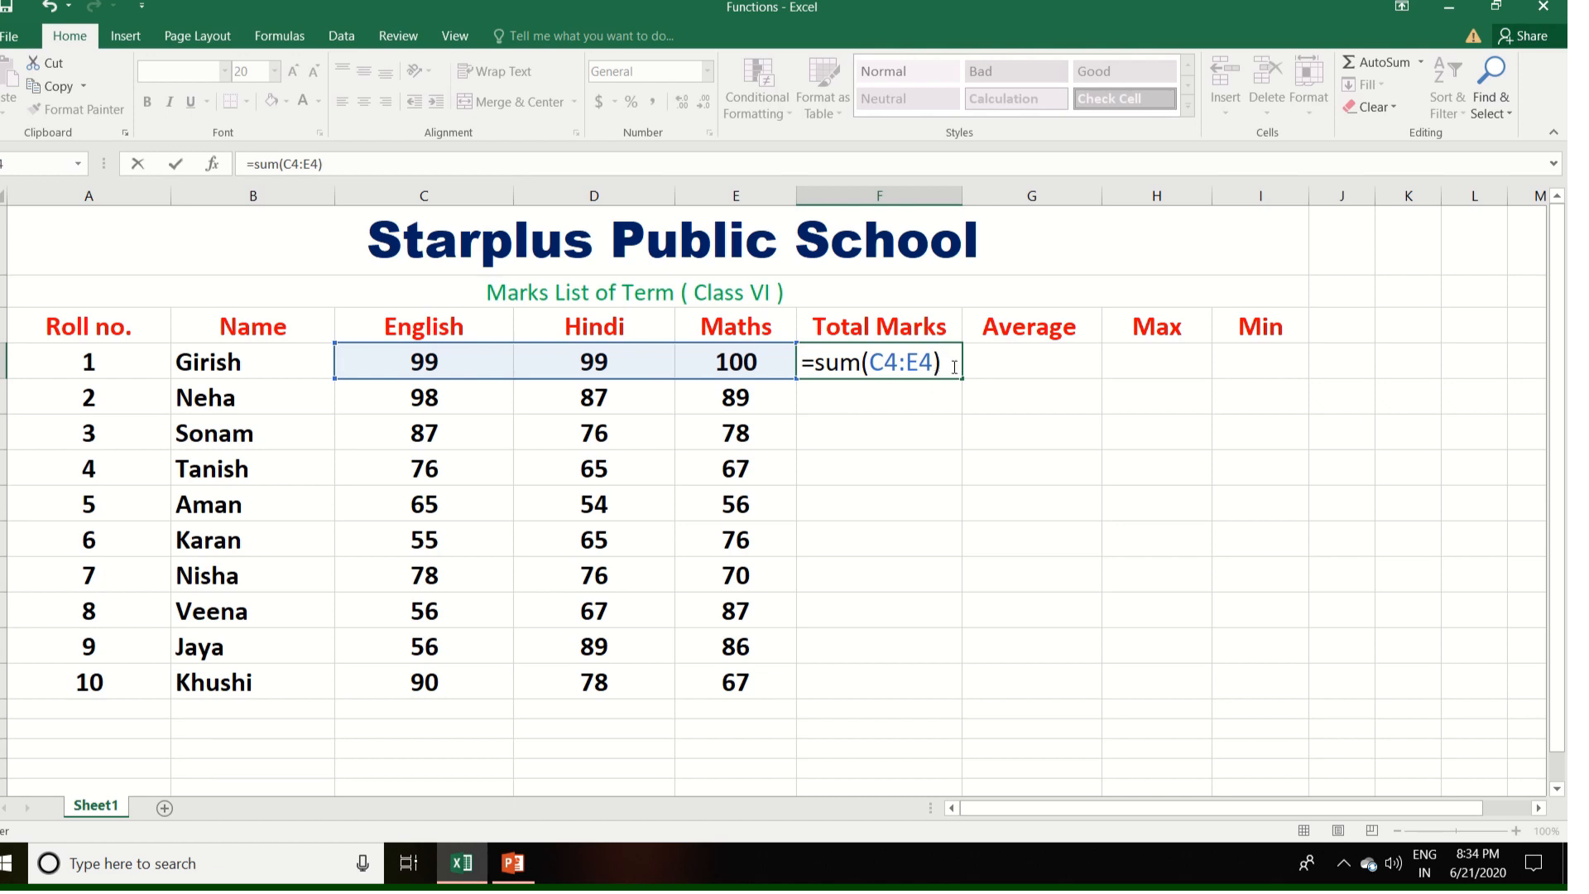
{"action": "key", "text": "Return"}
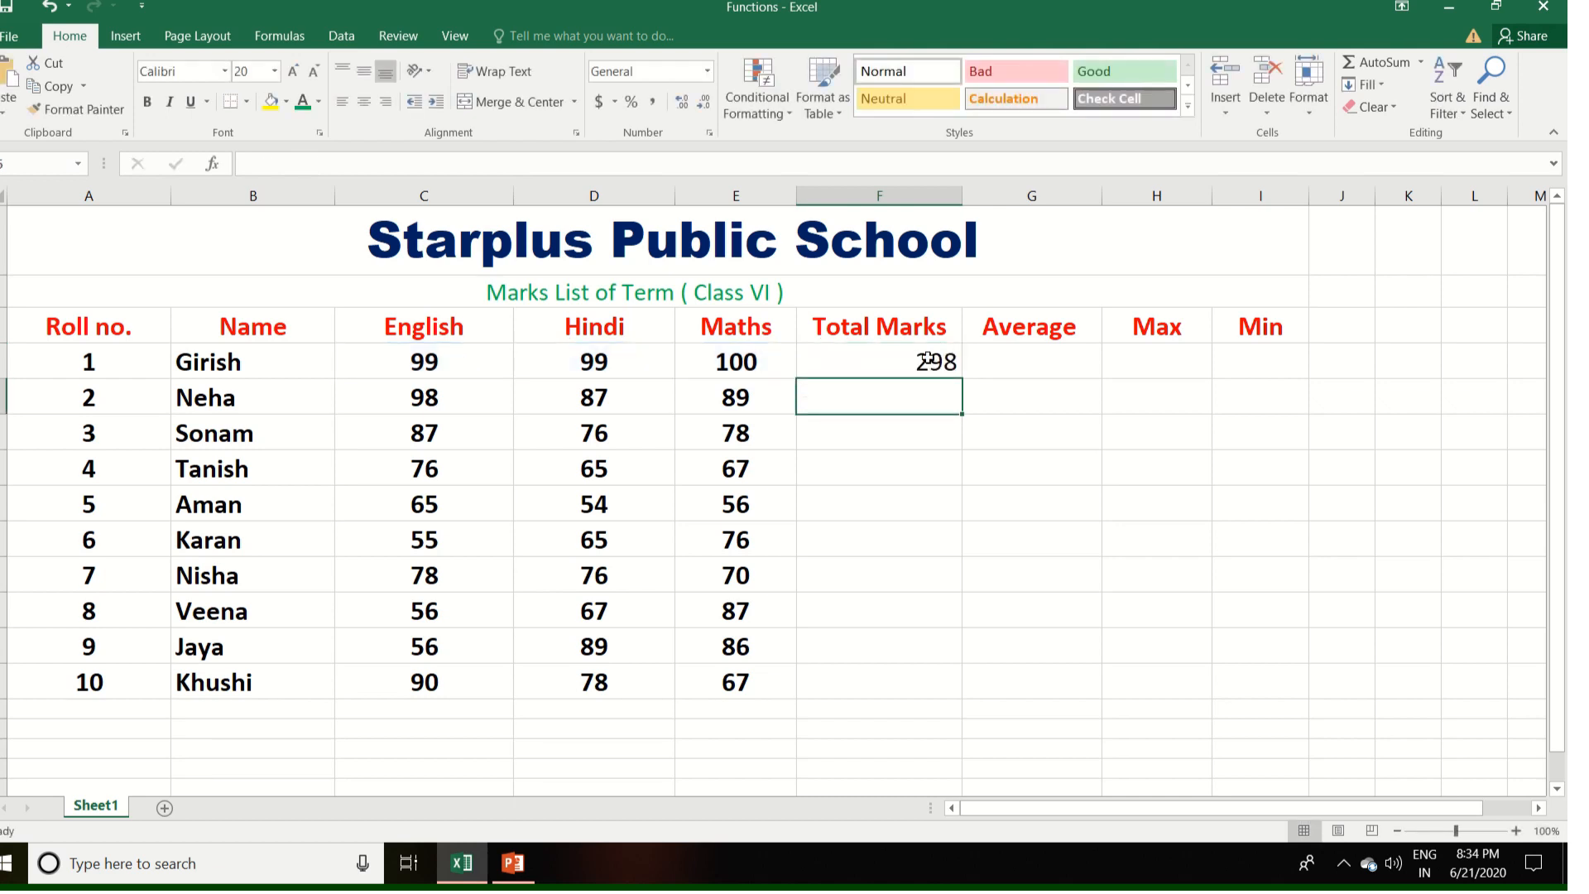
Fill the SUM formula from F4 down through F13 to total the marks of all ten students
{"action": "left_click", "coordinate": [925, 362]}
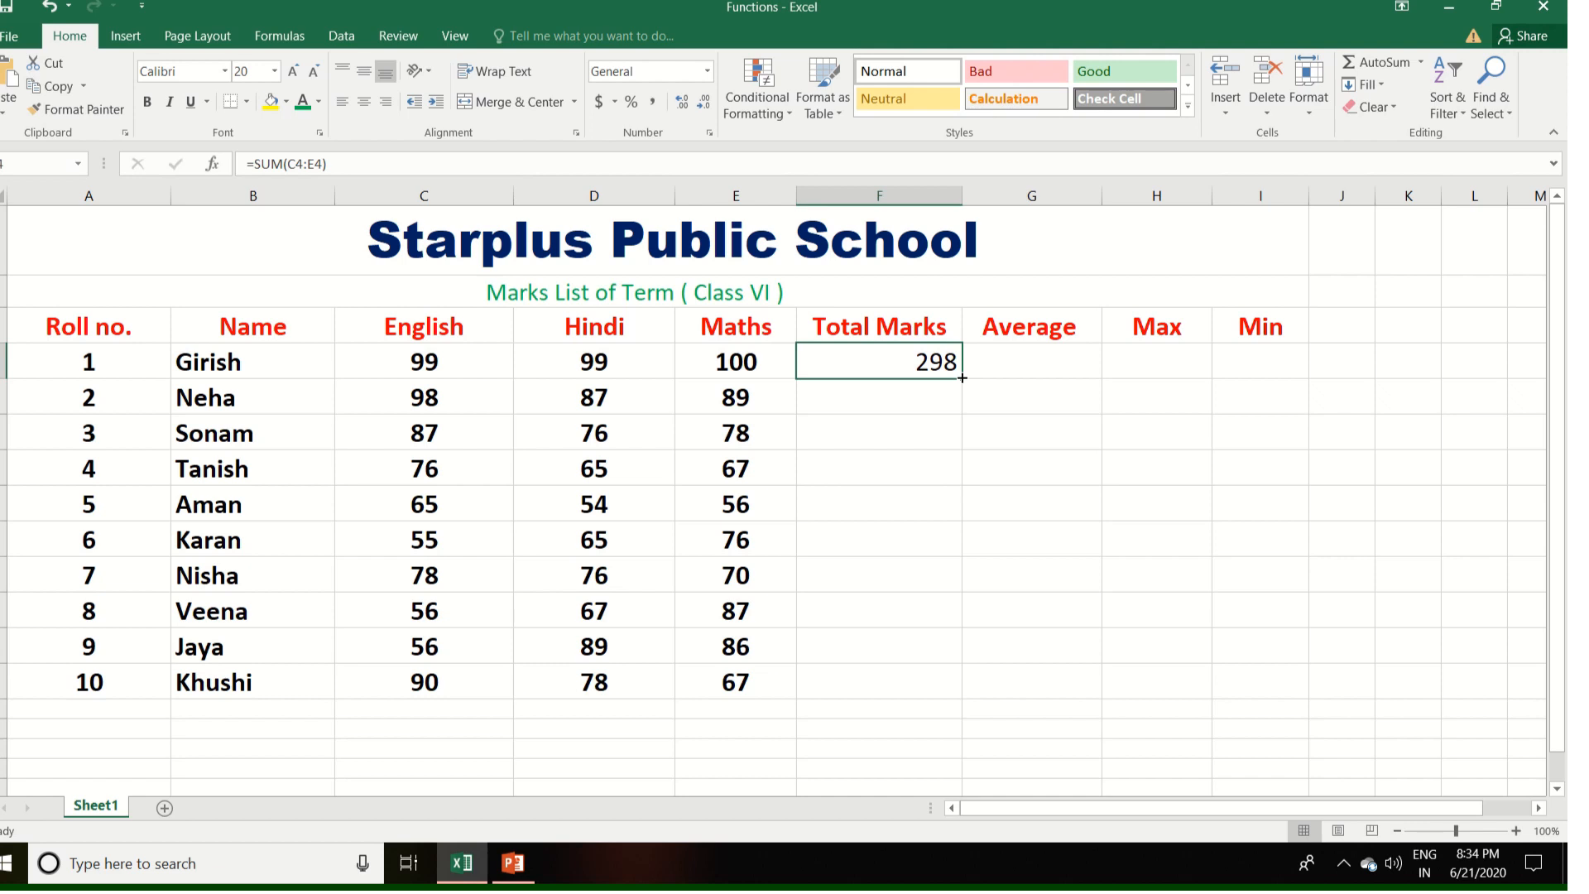
{"action": "left_click_drag", "start_coordinate": [962, 377], "coordinate": [964, 691]}
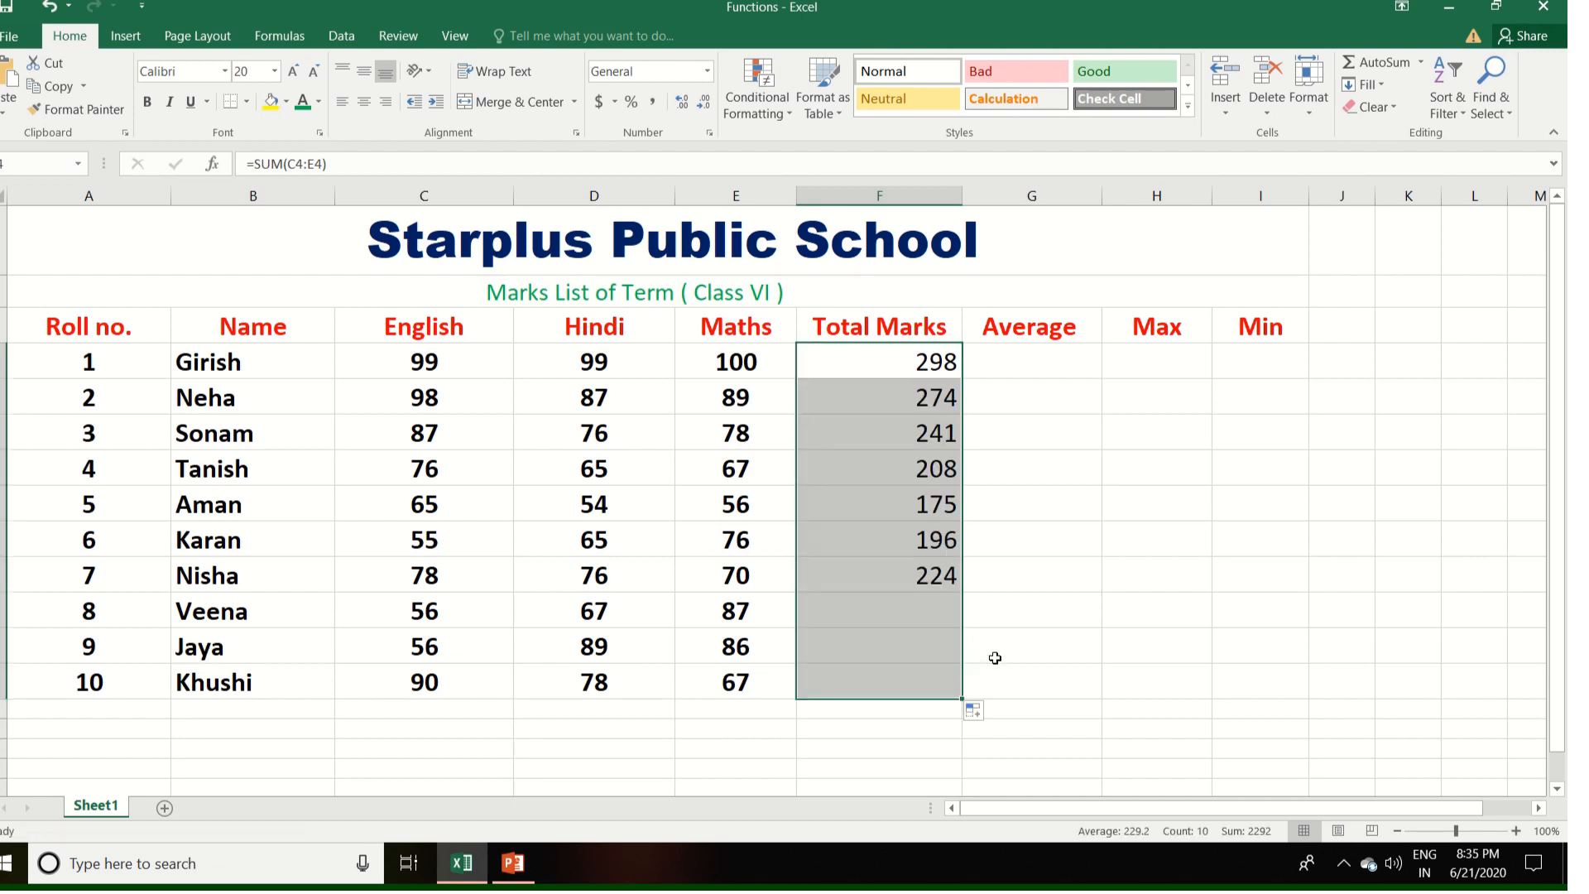
{"action": "left_click", "coordinate": [1048, 654]}
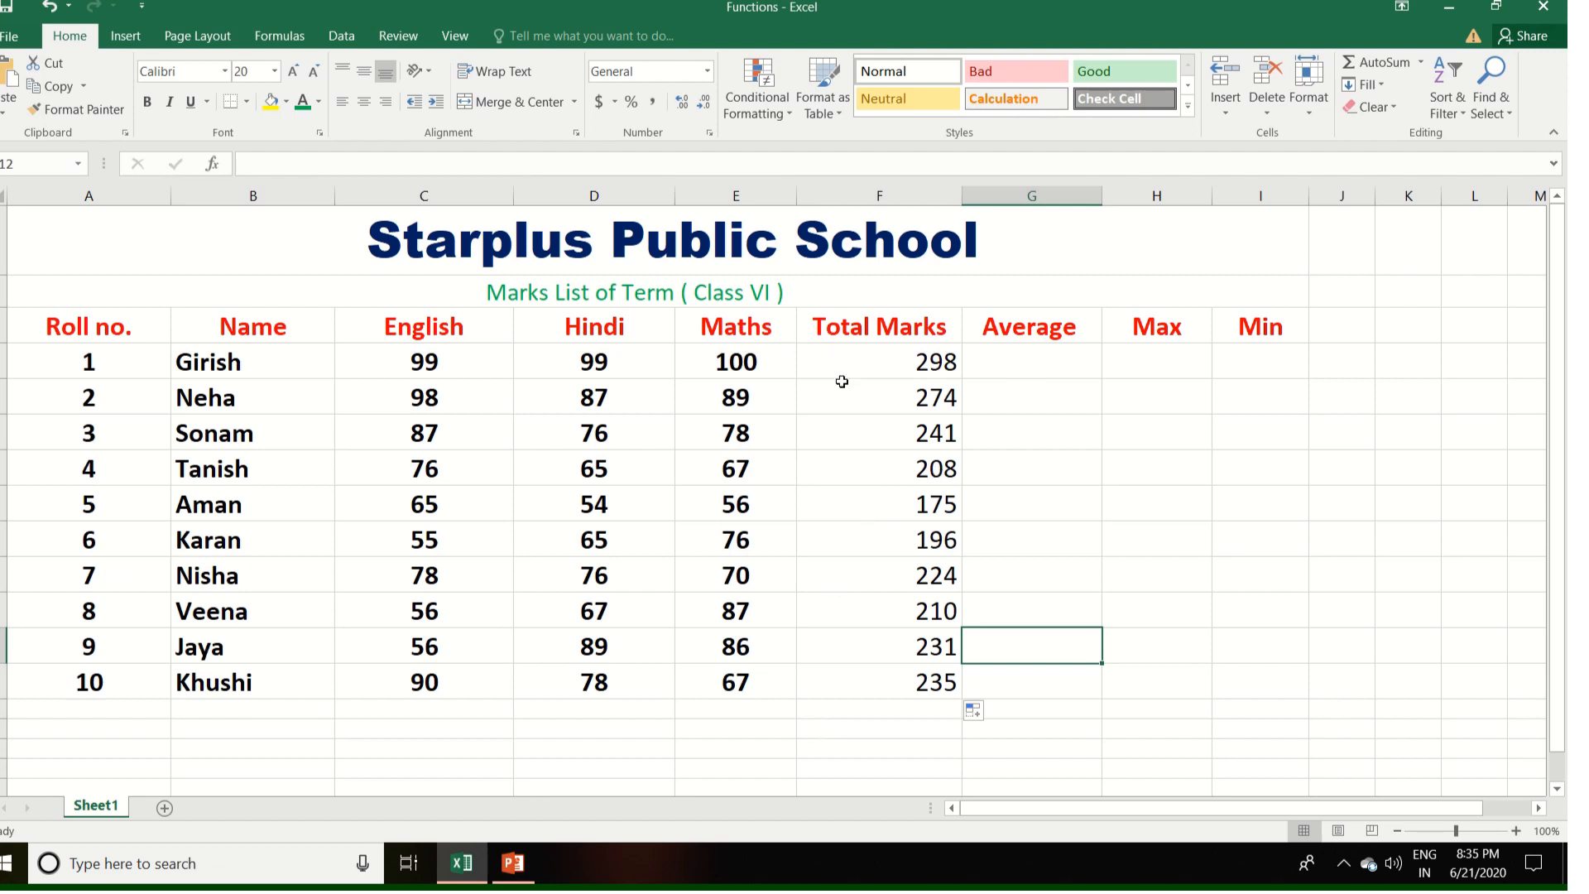
{"action": "left_click", "coordinate": [873, 735]}
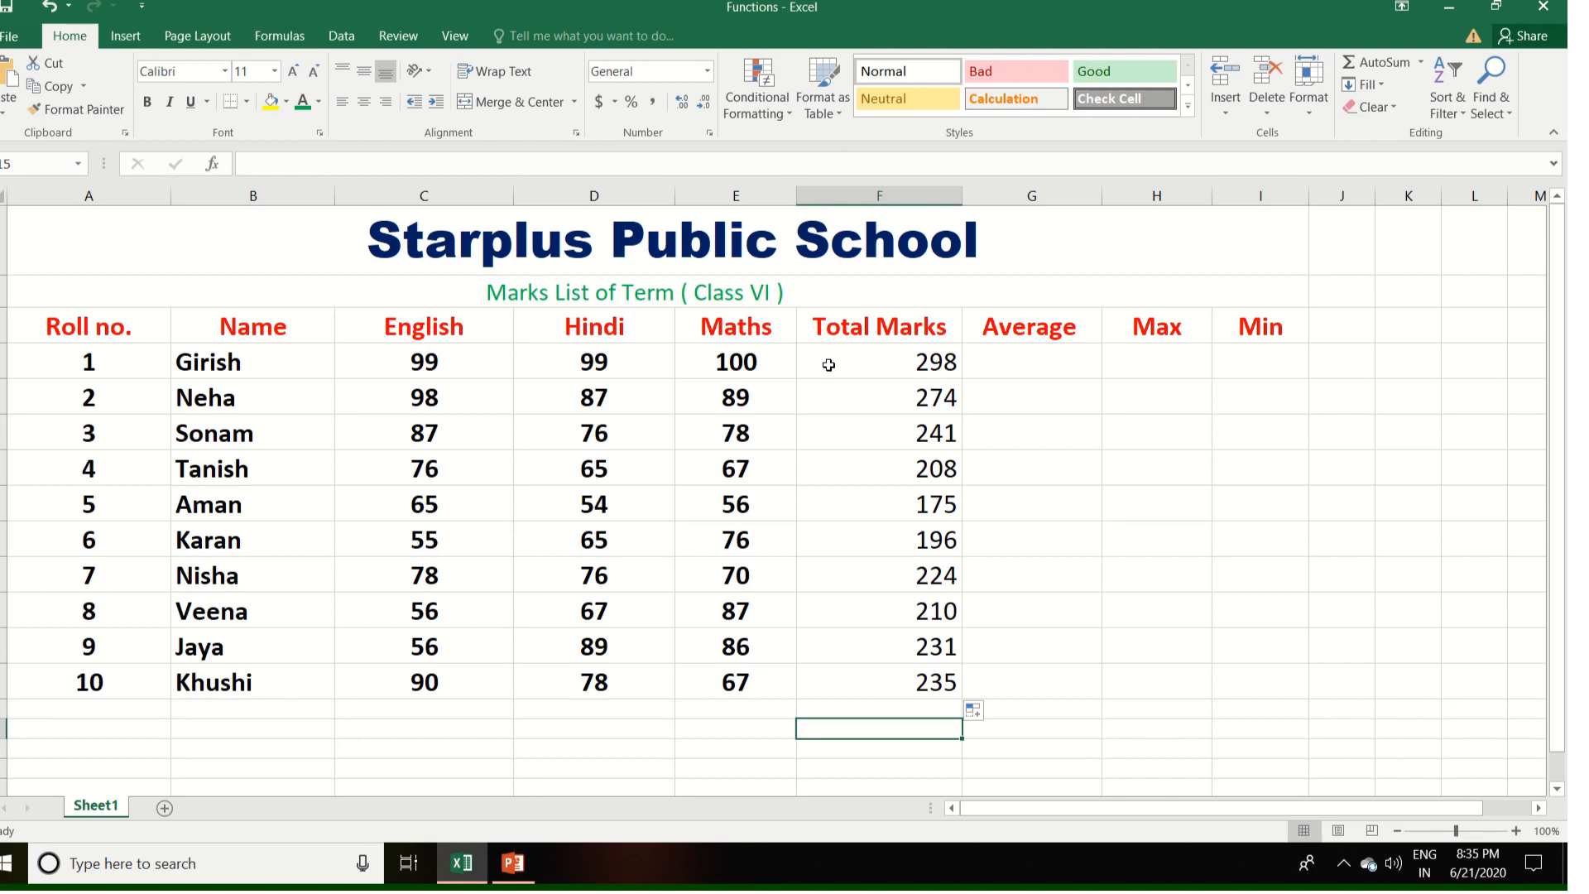
{"action": "left_click", "coordinate": [991, 365]}
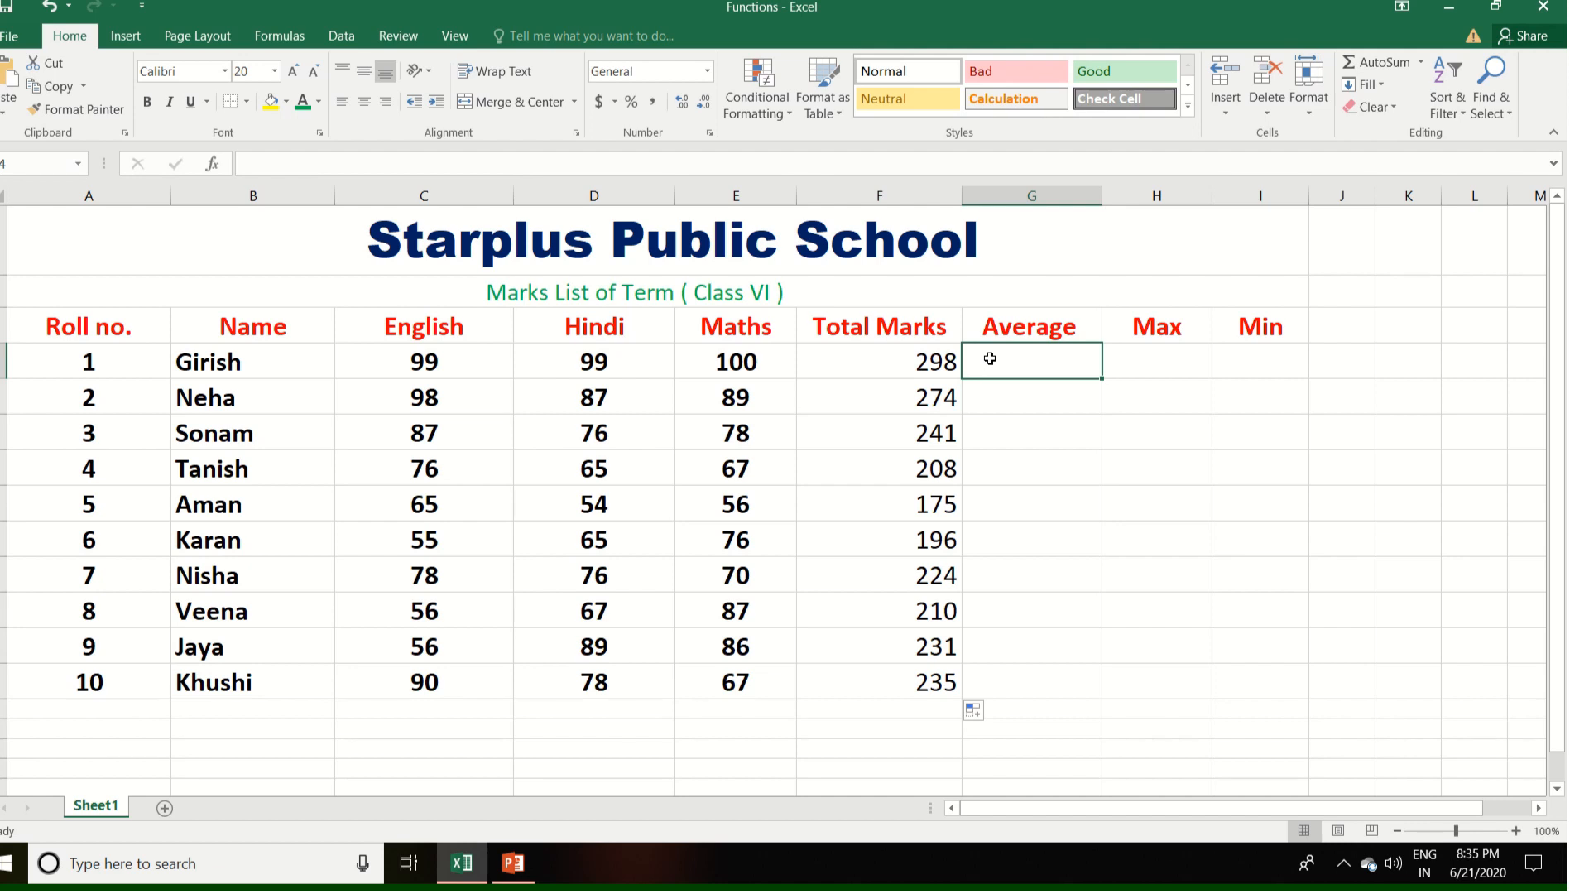
{"action": "type", "text": "="}
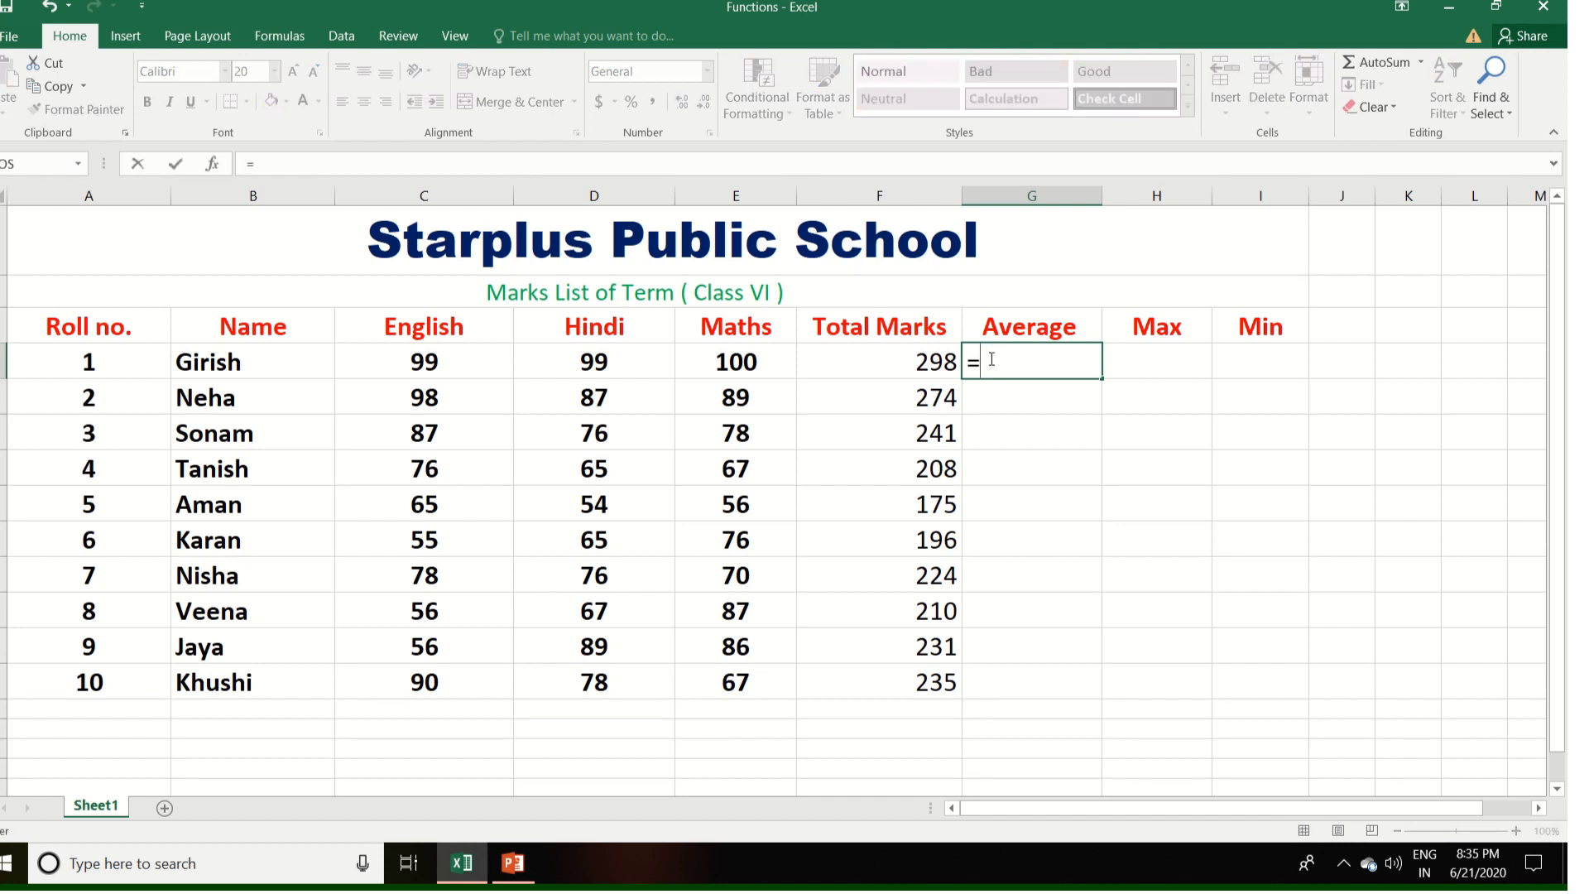
{"action": "type", "text": "average"}
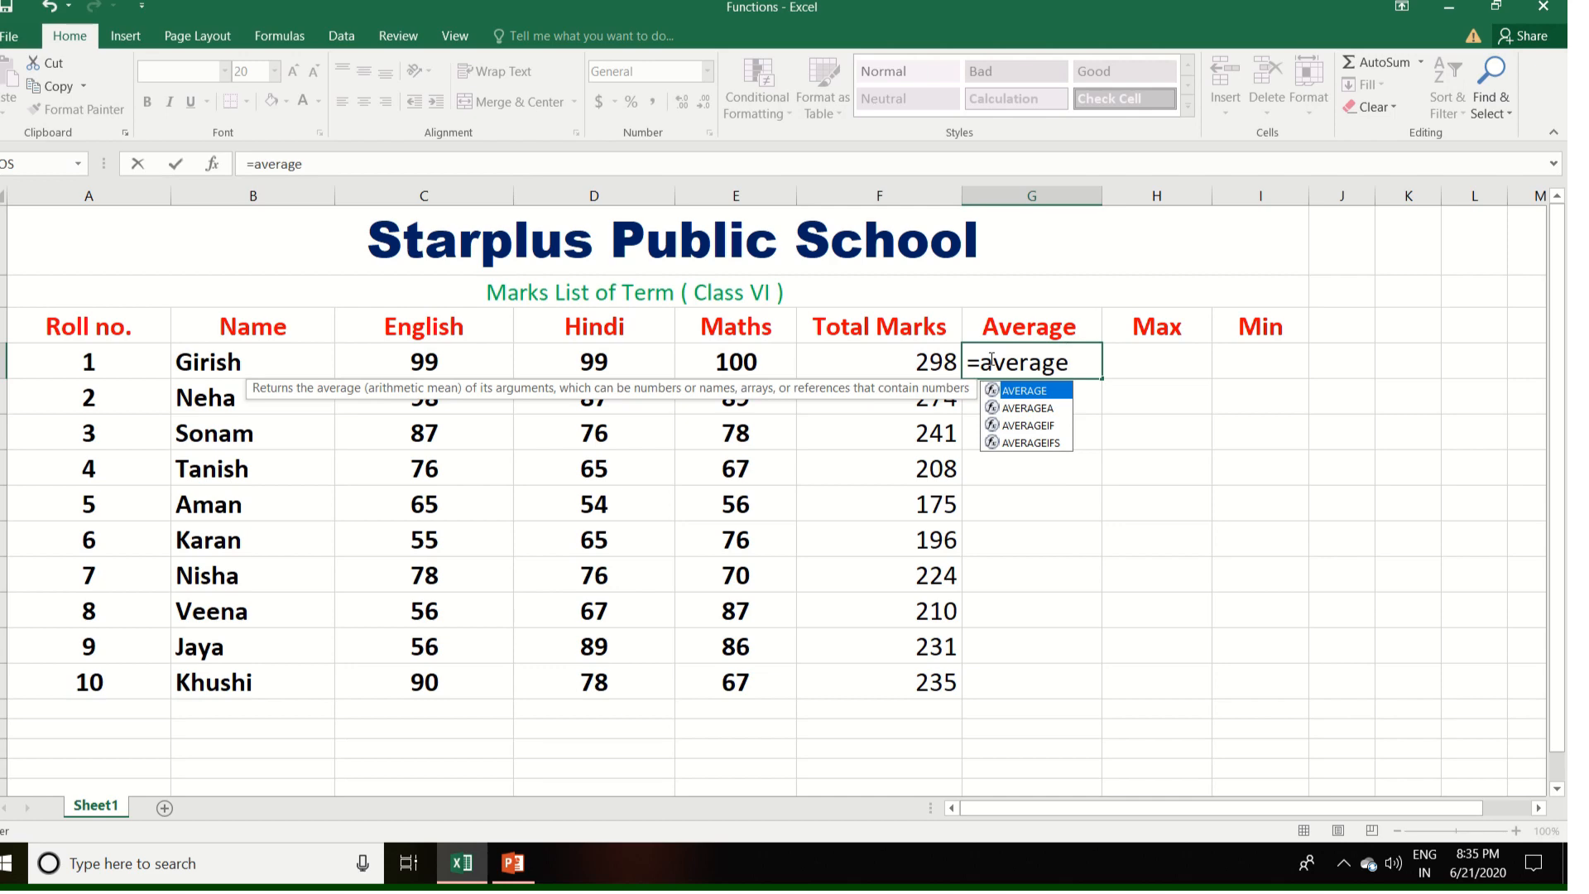
{"action": "type", "text": "("}
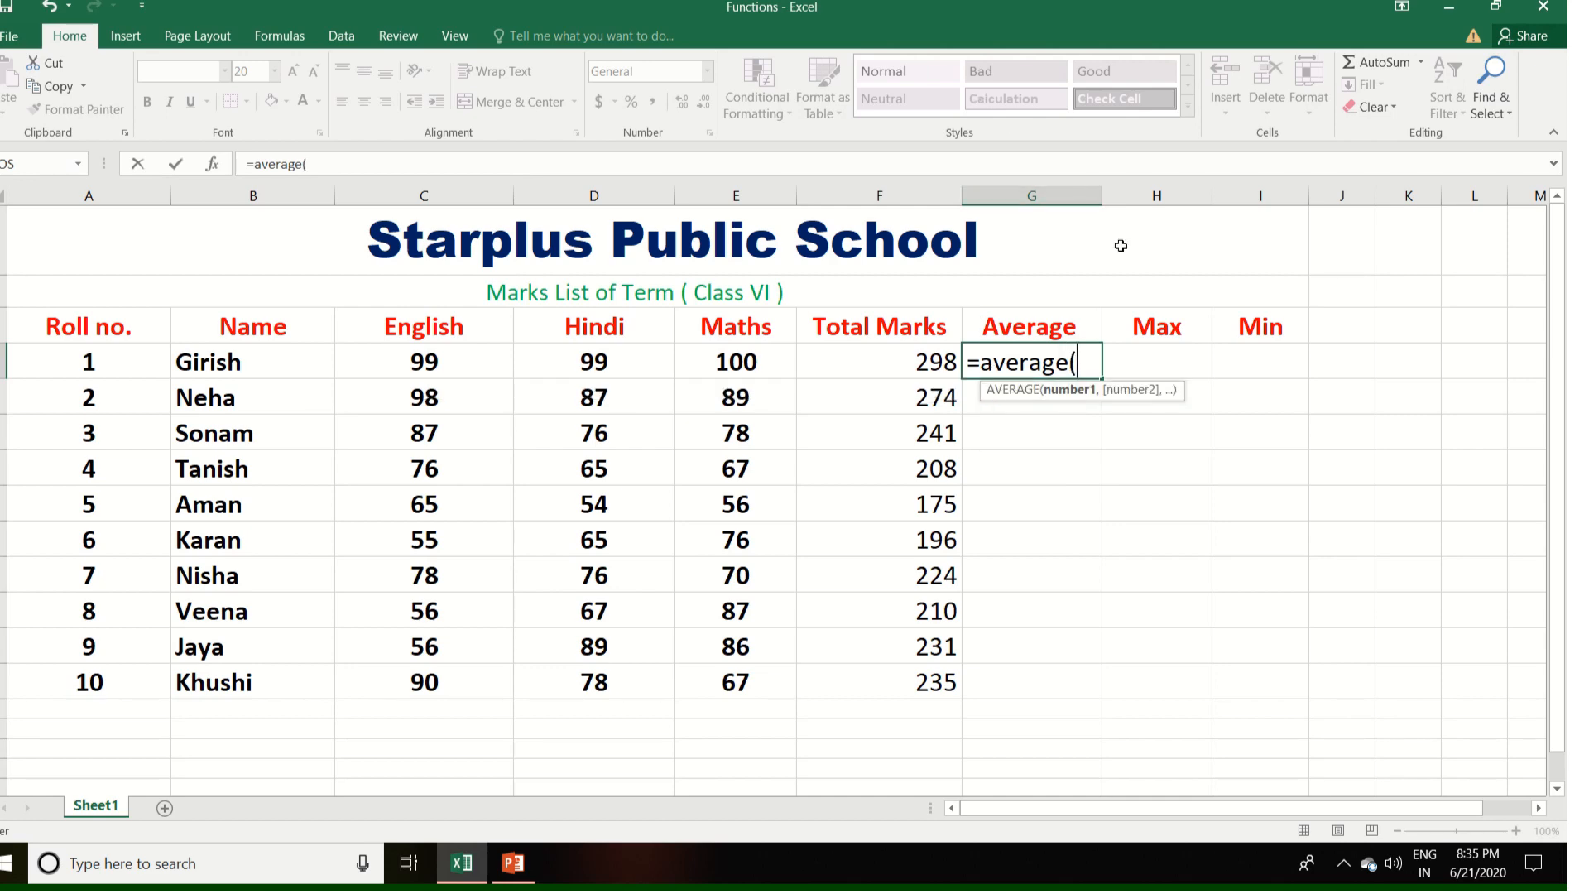
{"action": "type", "text": "A:I"}
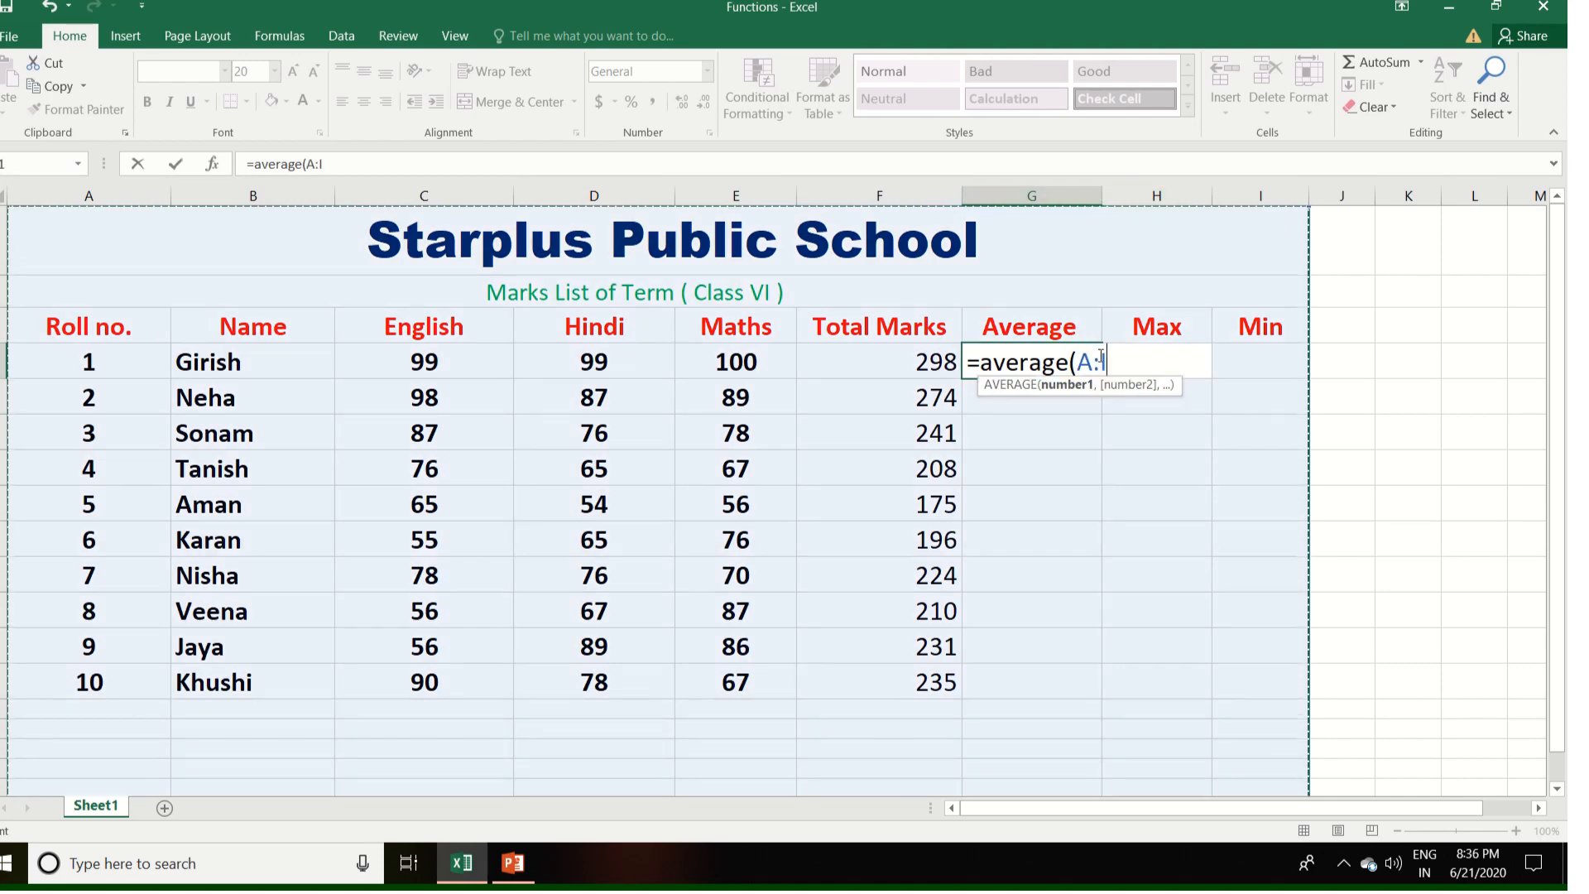
{"action": "key", "text": "BackSpace"}
{"action": "key", "text": "BackSpace"}
{"action": "key", "text": "BackSpace"}
{"action": "key", "text": "BackSpace"}
{"action": "key", "text": "BackSpace"}
{"action": "key", "text": "BackSpace"}
{"action": "key", "text": "BackSpace"}
{"action": "key", "text": "BackSpace"}
{"action": "key", "text": "BackSpace"}
{"action": "key", "text": "BackSpace"}
{"action": "key", "text": "BackSpace"}
{"action": "key", "text": "BackSpace"}
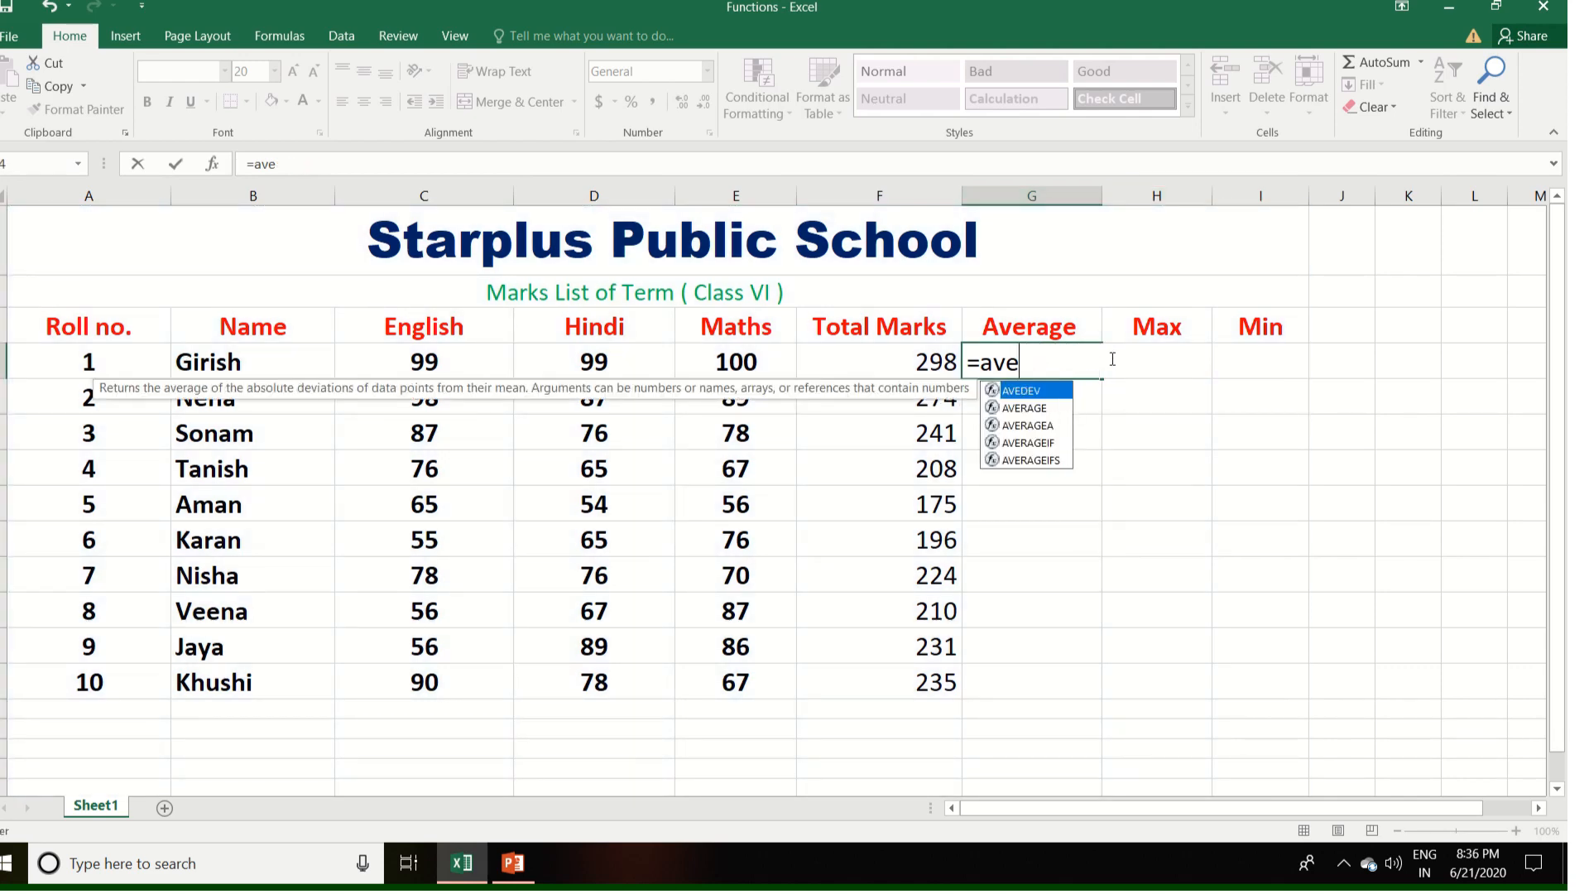
{"action": "key", "text": "Escape"}
Widen the Average column G and enter =AVERAGE(C4:E4) in G4 for roll no. 1
{"action": "left_click", "coordinate": [1101, 200]}
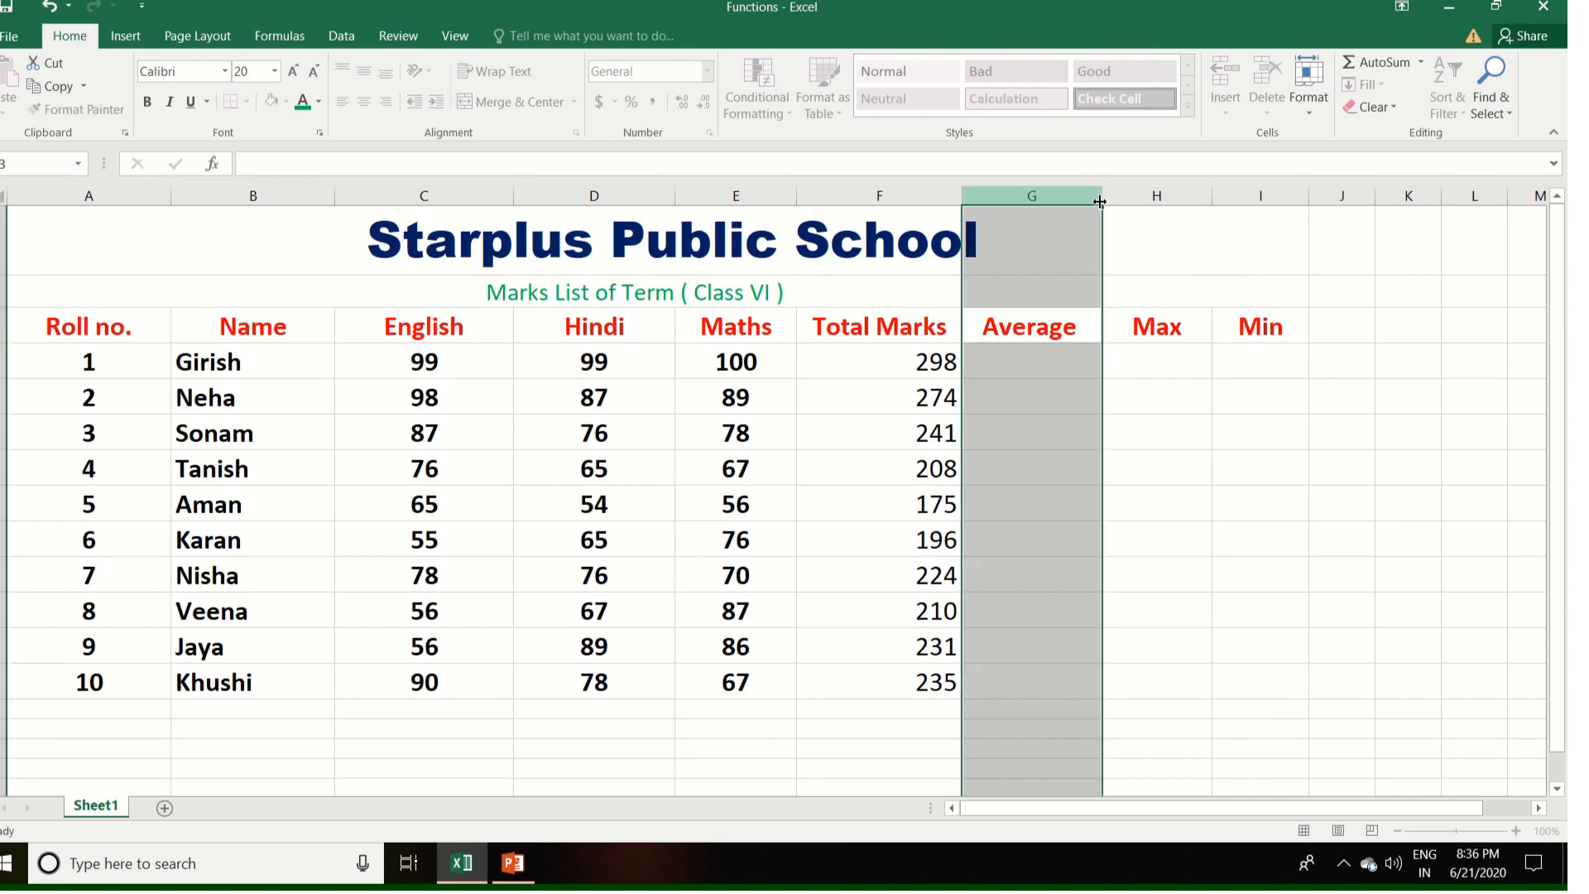
{"action": "left_click_drag", "start_coordinate": [1102, 196], "coordinate": [1171, 196]}
{"action": "left_click", "coordinate": [1066, 365]}
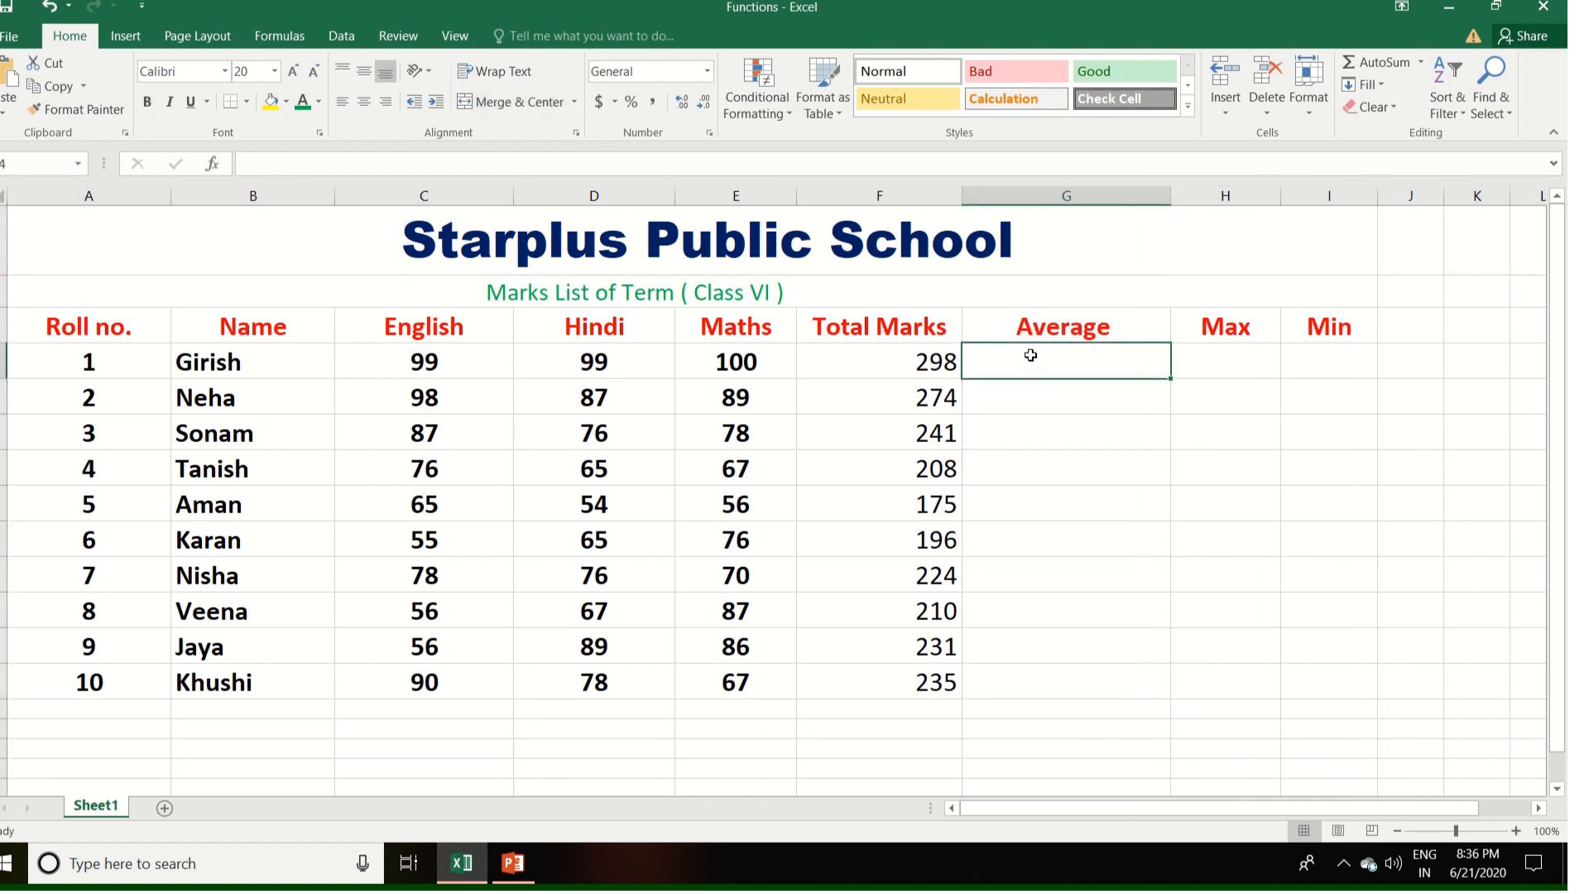
{"action": "type", "text": "="}
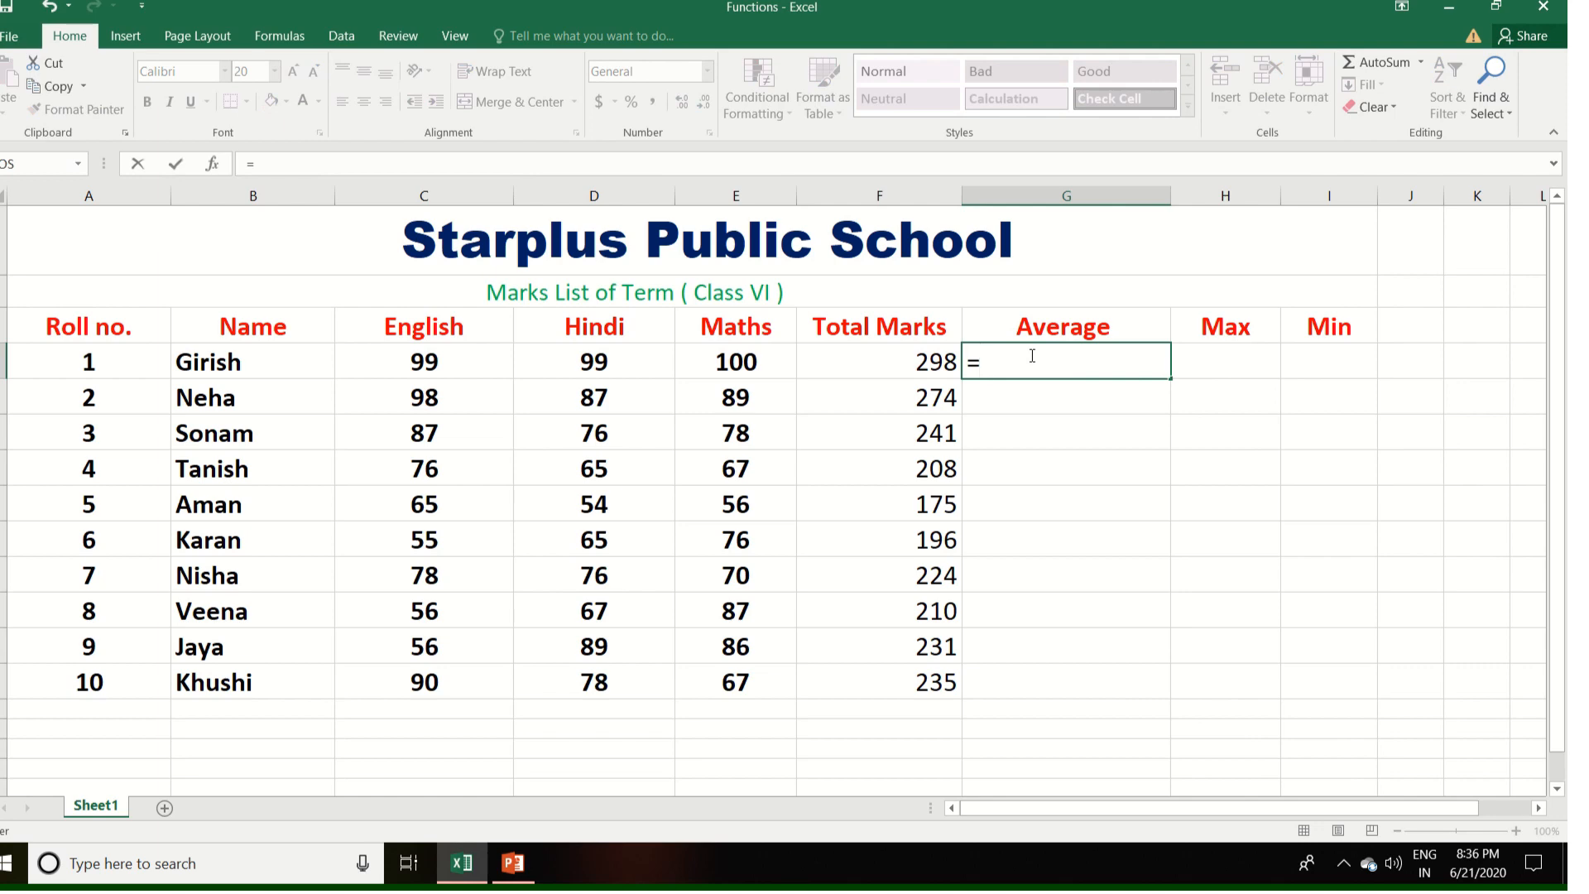
{"action": "type", "text": "averag"}
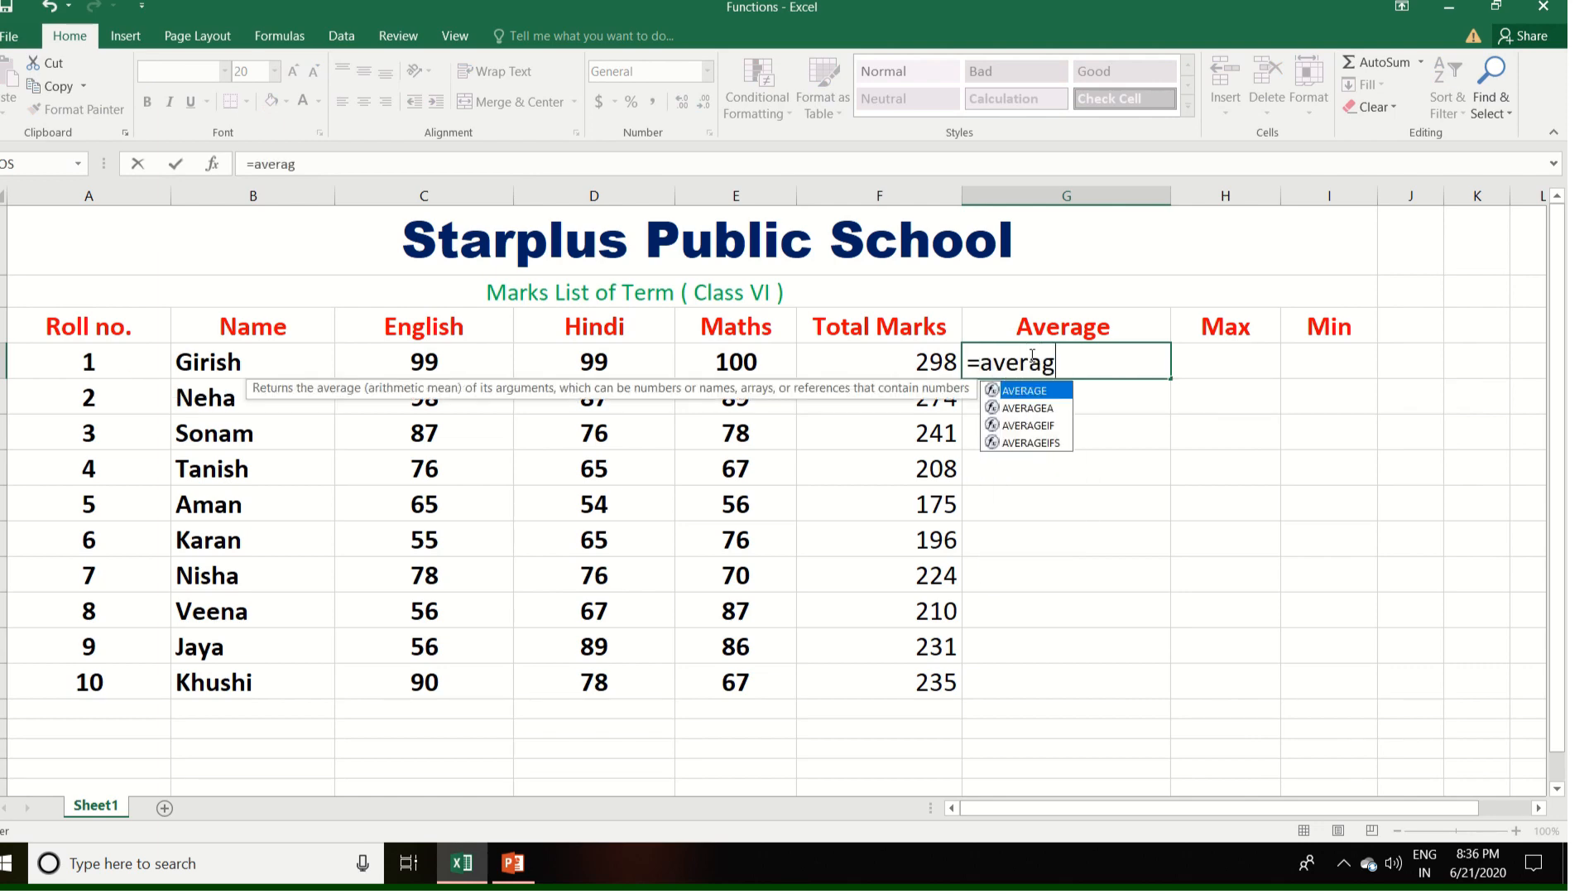
{"action": "type", "text": "e("}
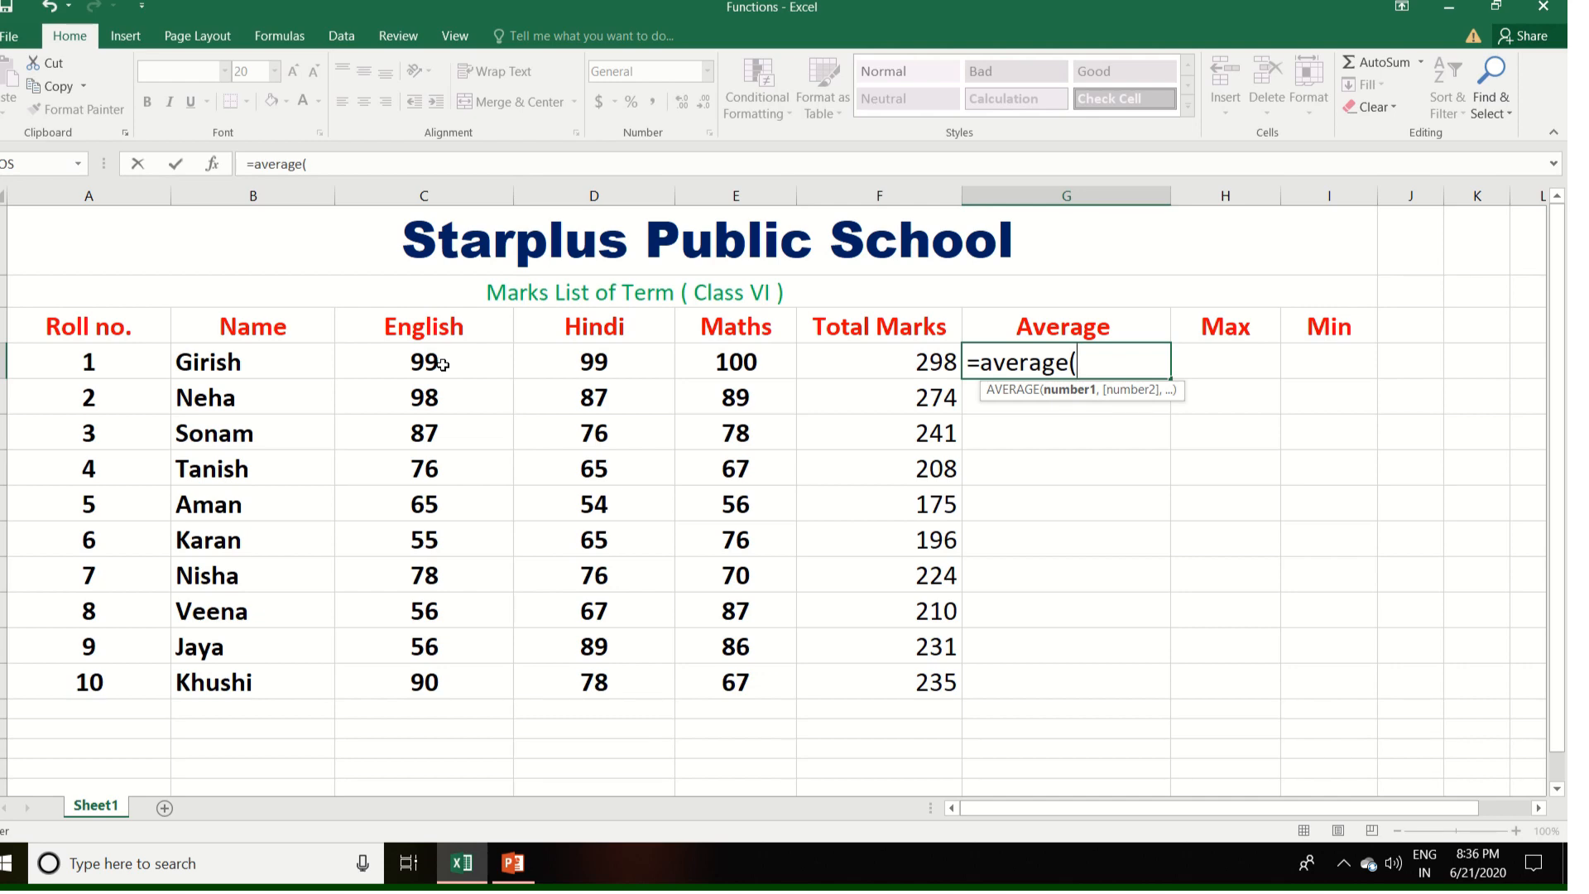
{"action": "left_click_drag", "start_coordinate": [443, 365], "coordinate": [693, 368]}
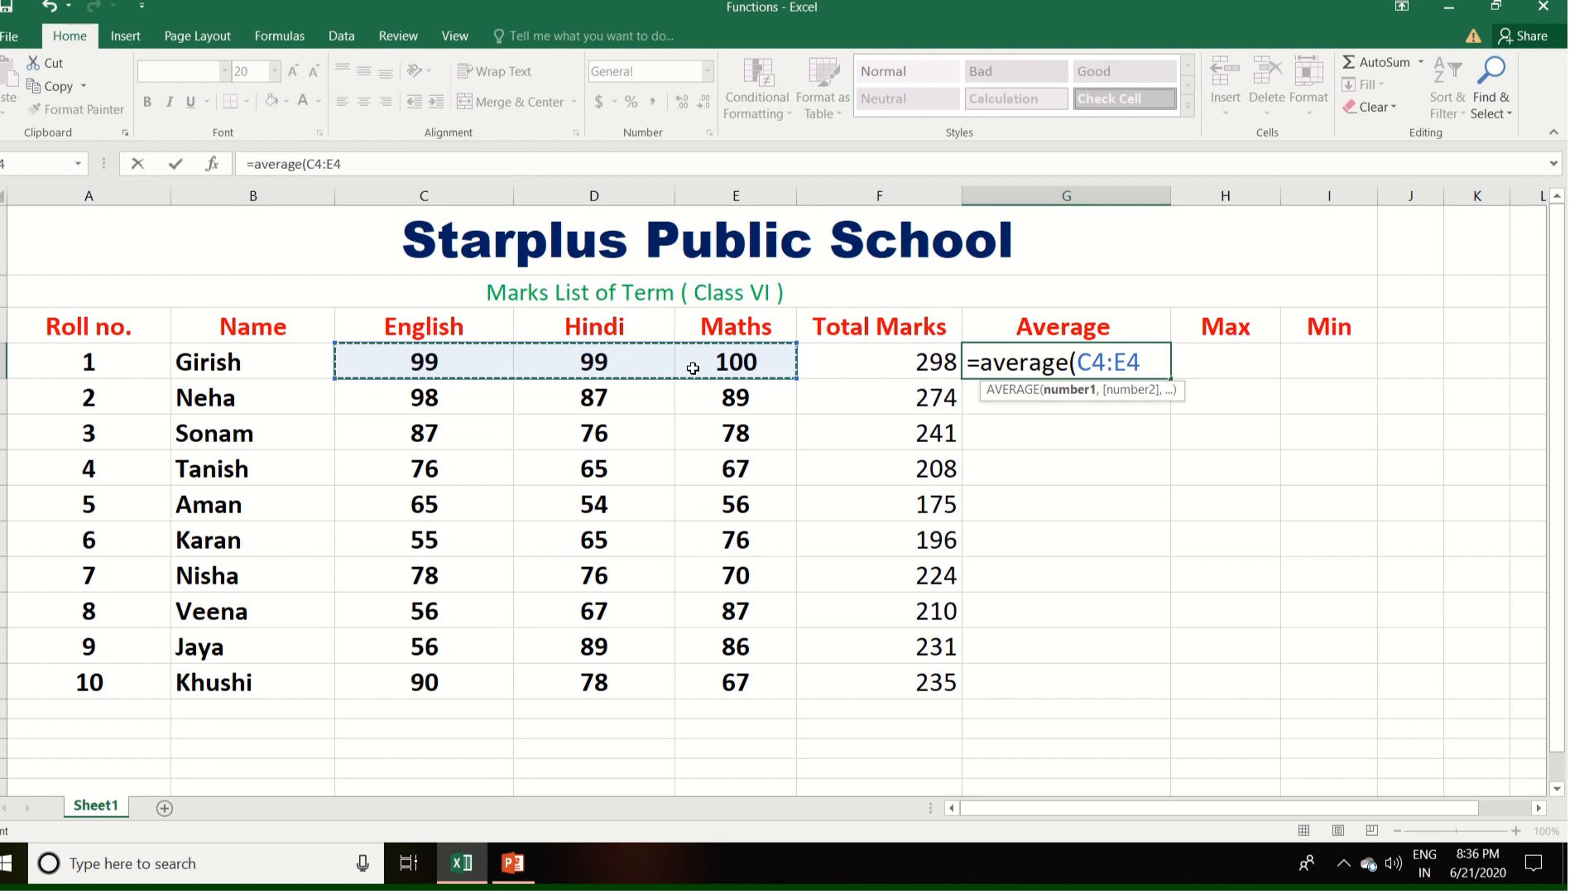
{"action": "type", "text": ")"}
{"action": "key", "text": "Return"}
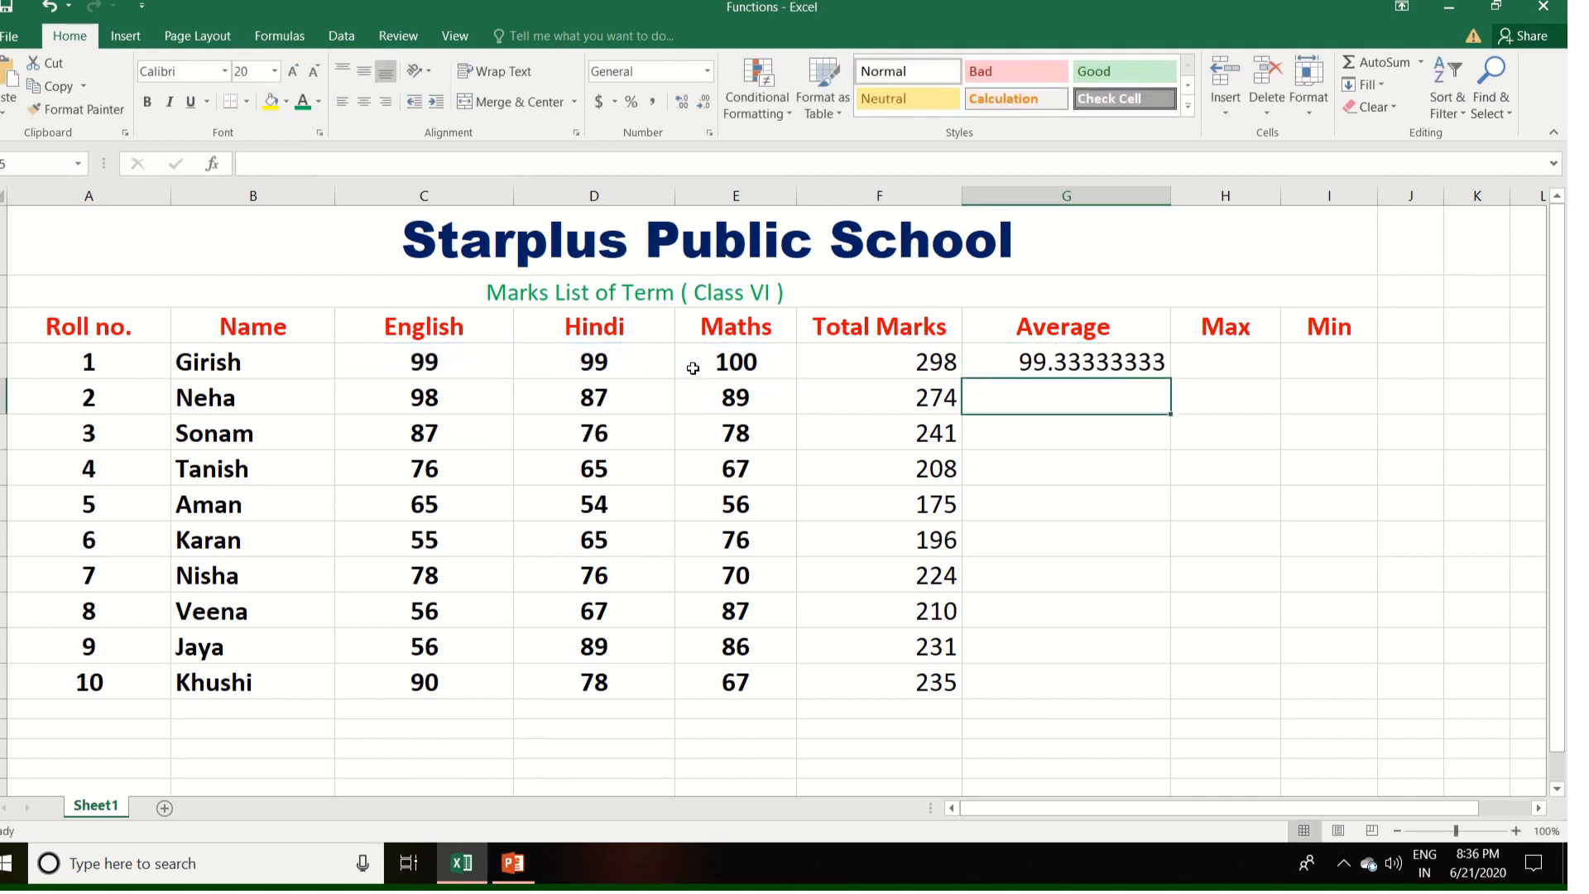
Fill the AVERAGE formula from G4 down through G13 for the remaining students
{"action": "left_click", "coordinate": [1026, 363]}
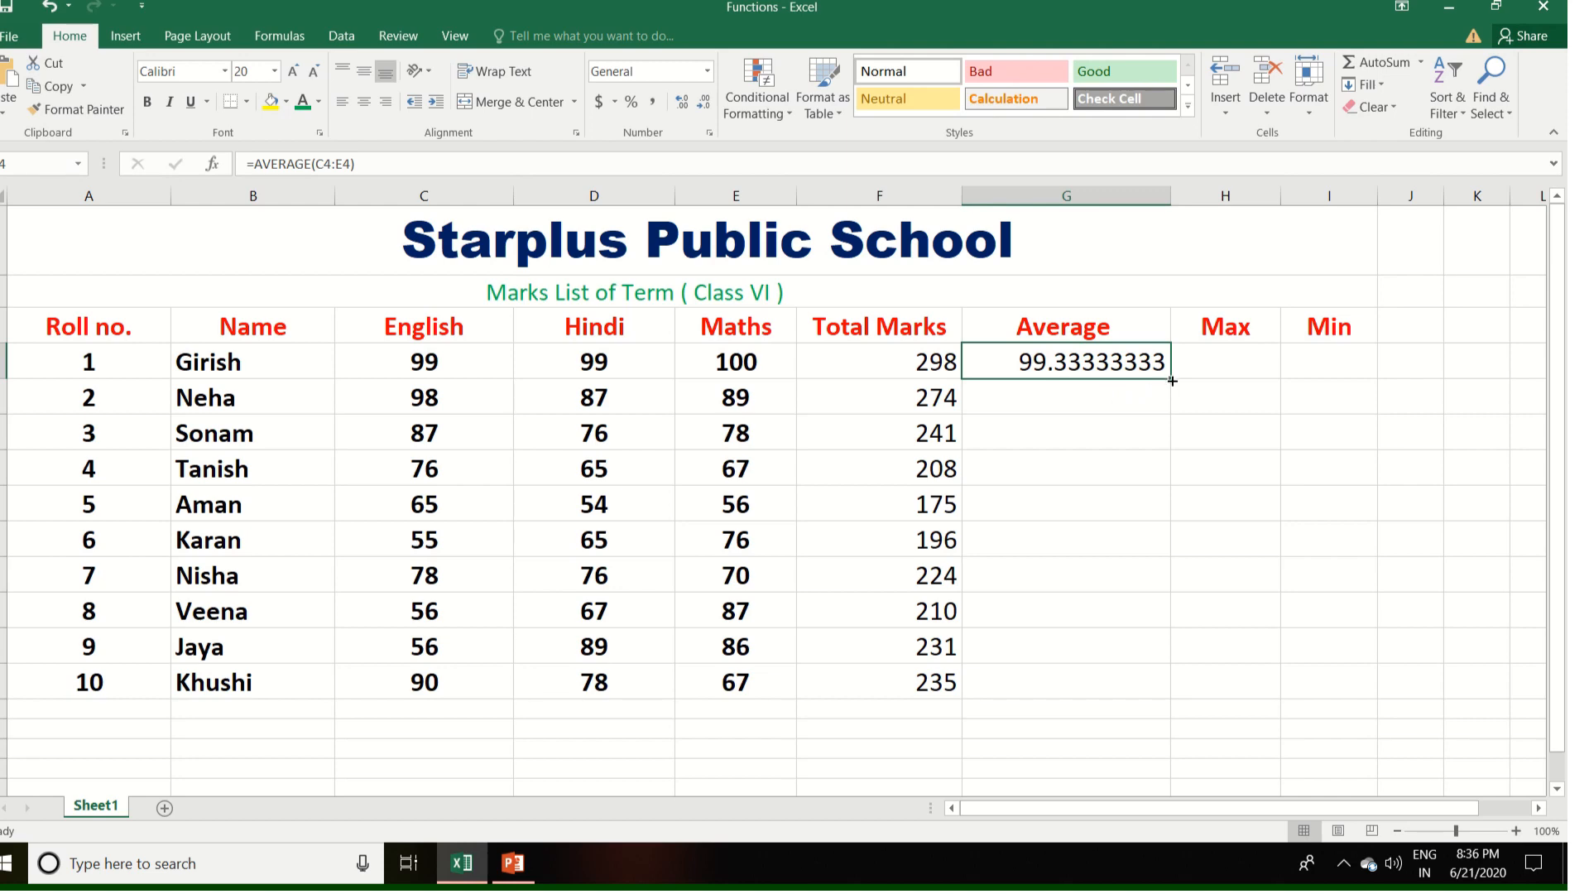
{"action": "left_click_drag", "start_coordinate": [1172, 381], "coordinate": [1163, 685]}
{"action": "left_click", "coordinate": [1136, 736]}
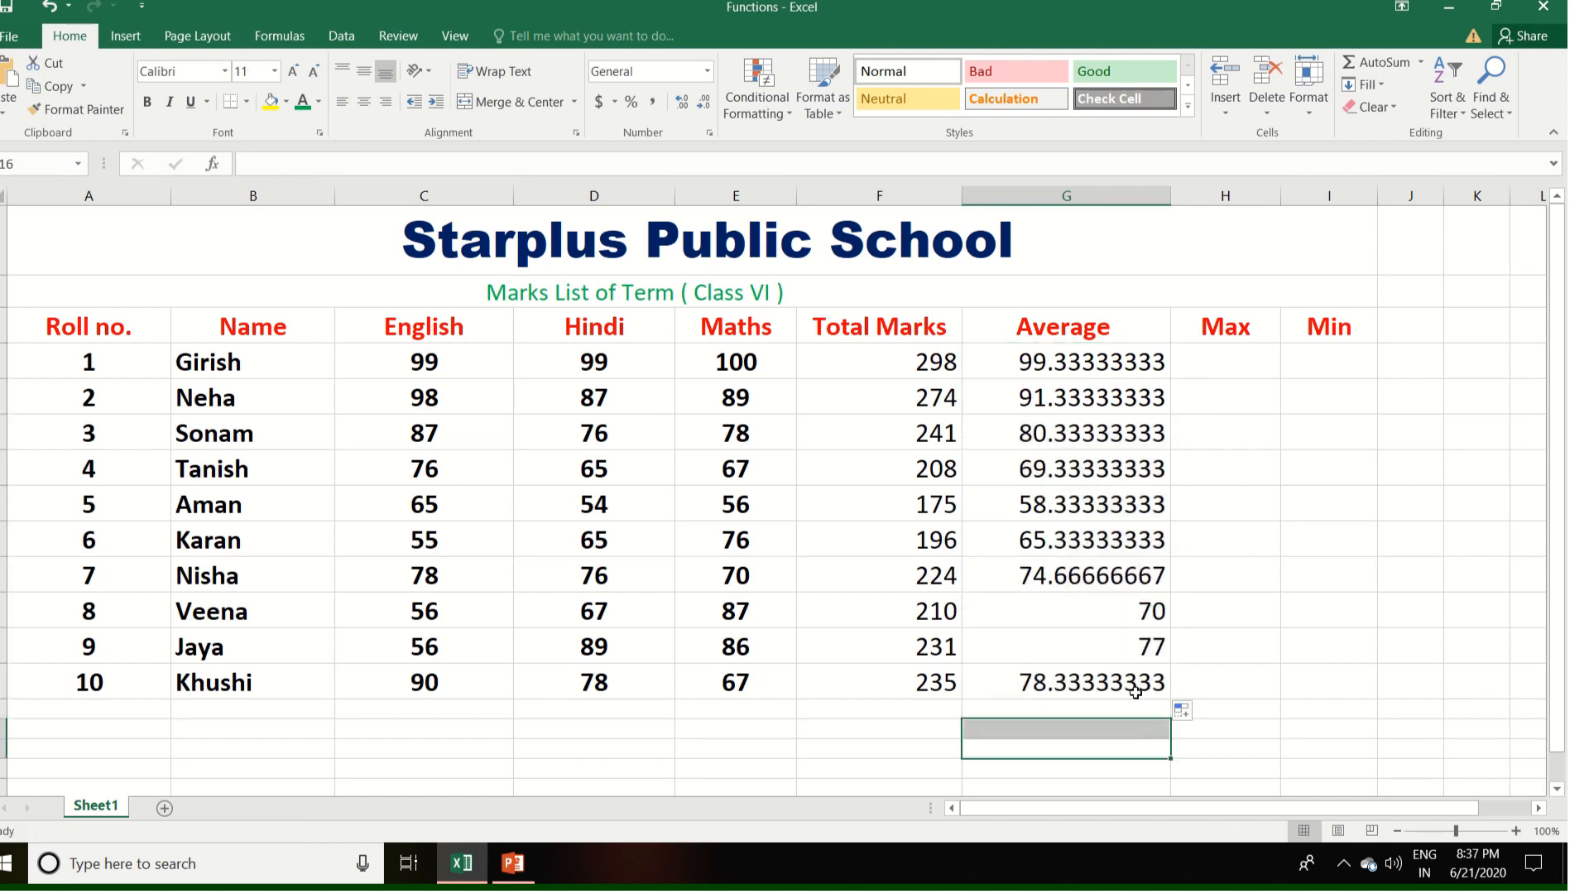
Widen the Max column H and the Min column I
{"action": "left_click", "coordinate": [1189, 363]}
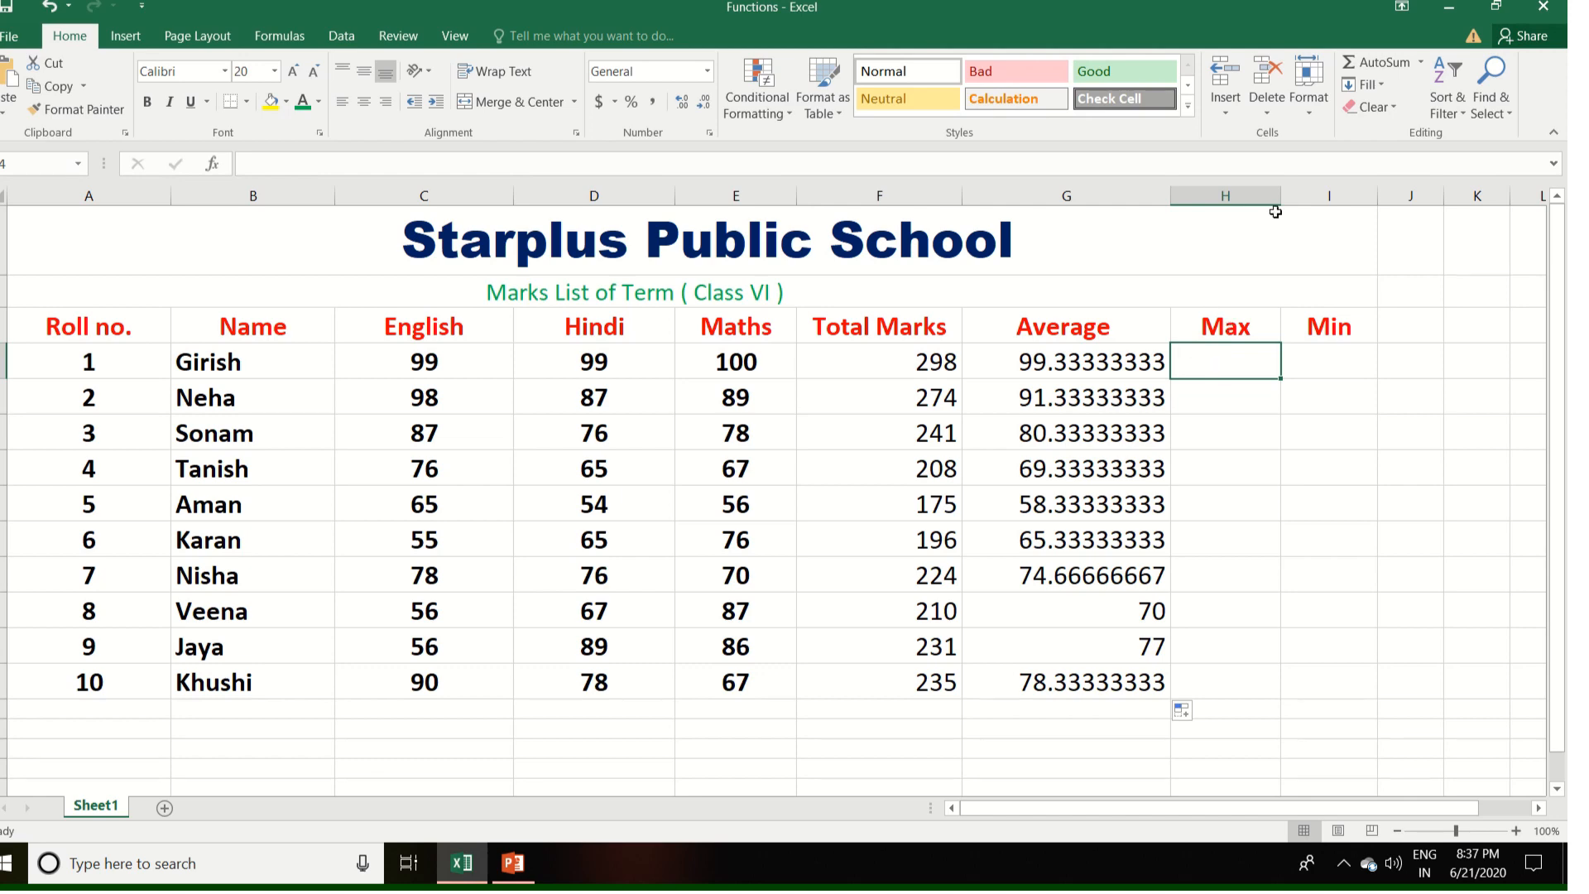
{"action": "left_click_drag", "start_coordinate": [1281, 199], "coordinate": [1327, 206]}
{"action": "left_click_drag", "start_coordinate": [1424, 196], "coordinate": [1465, 196]}
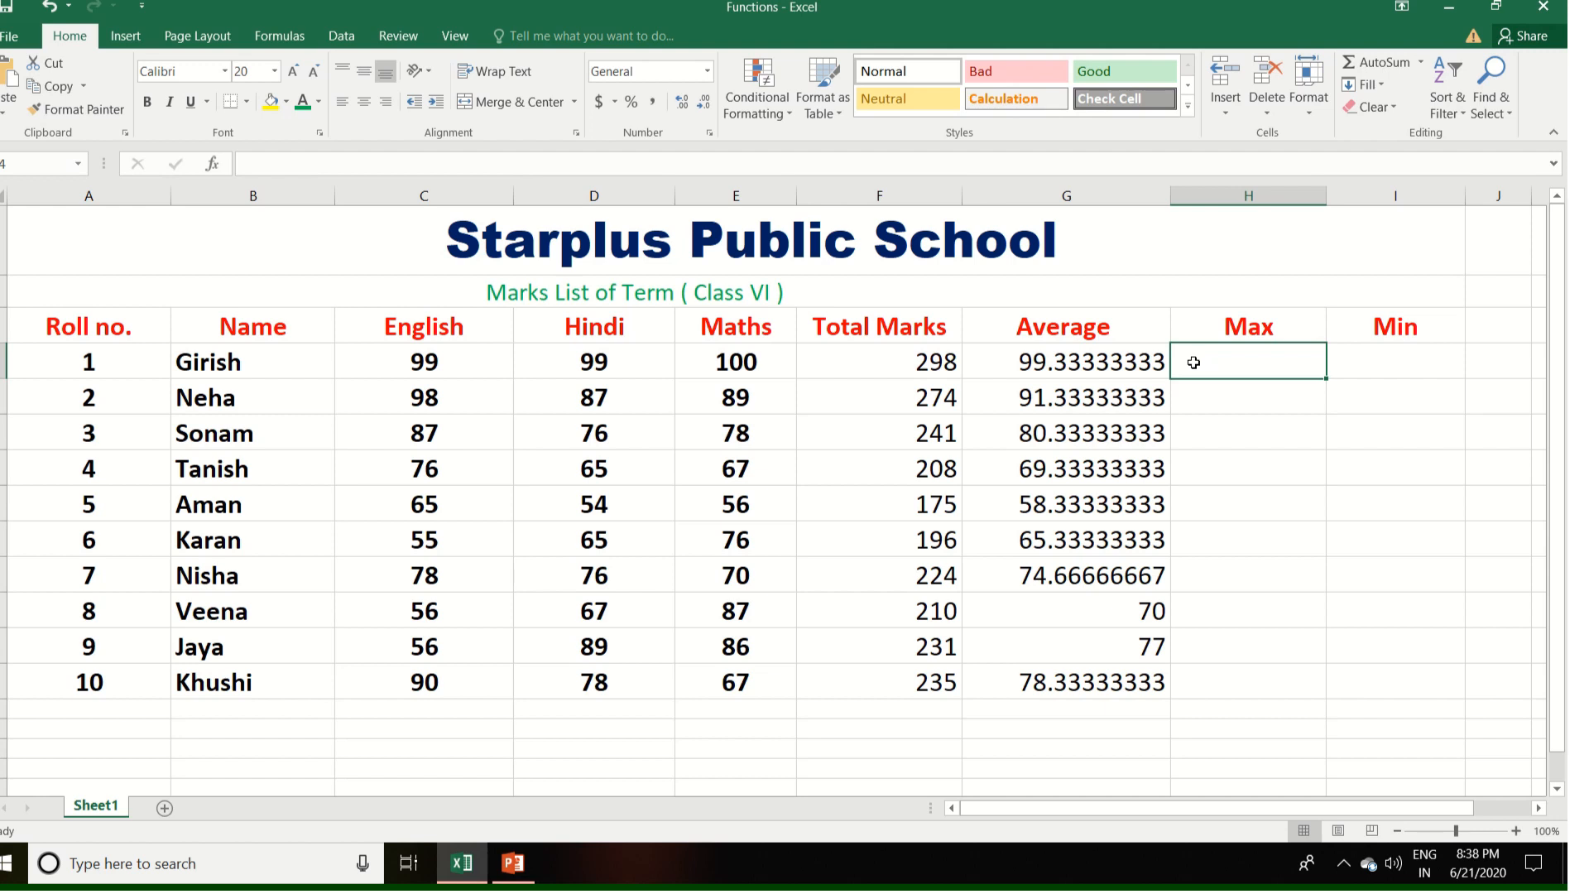
Enter =MAX(C4:E4) in H4 to find the highest subject mark for roll no. 1
{"action": "type", "text": "="}
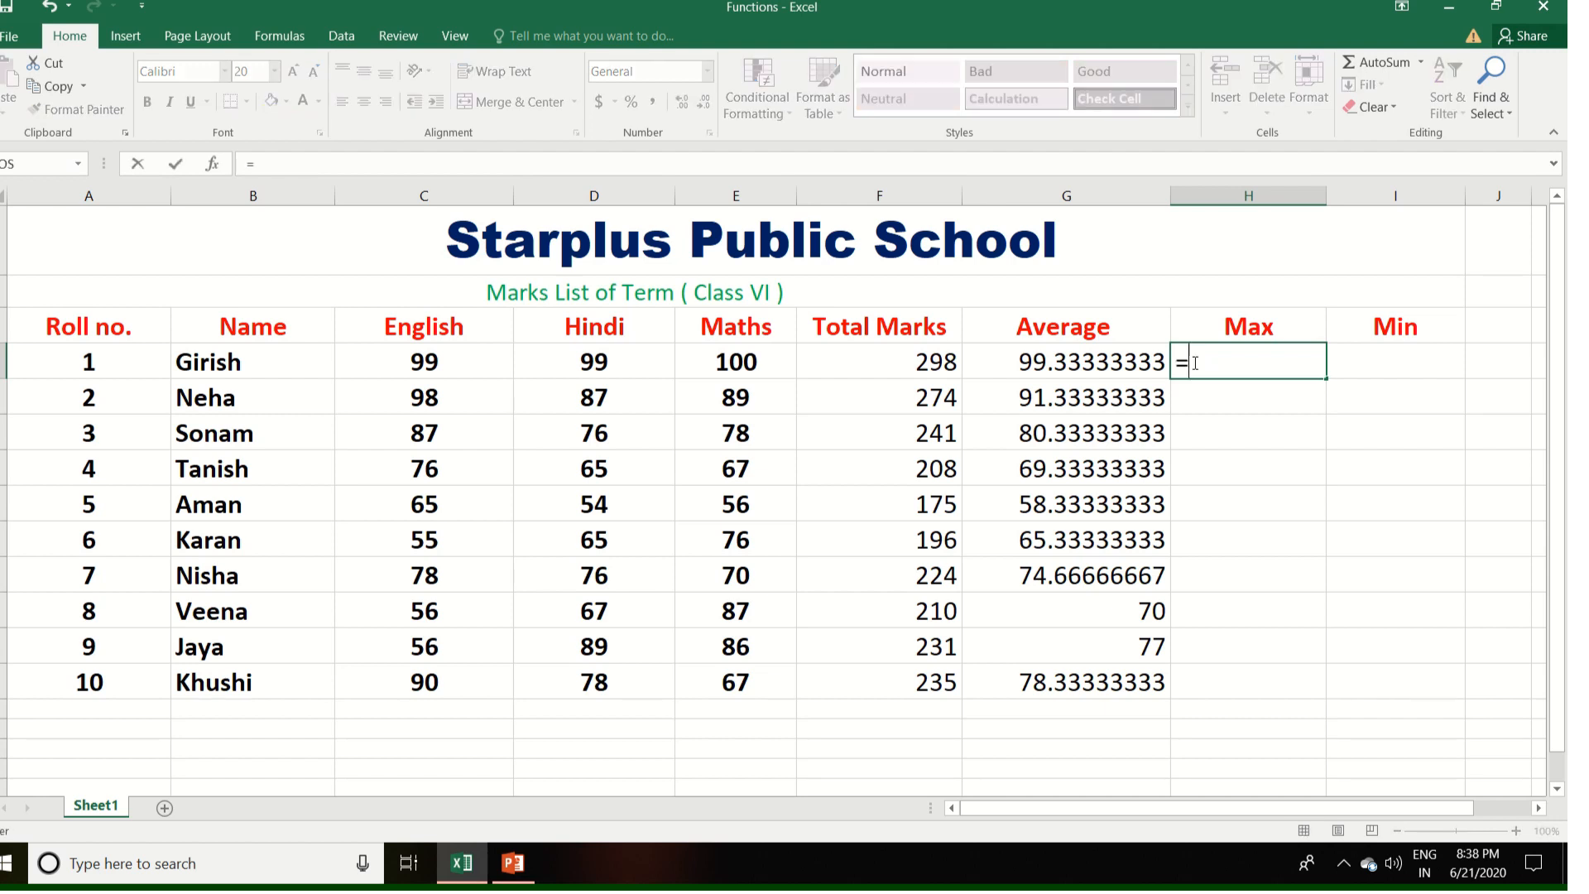
{"action": "type", "text": "max"}
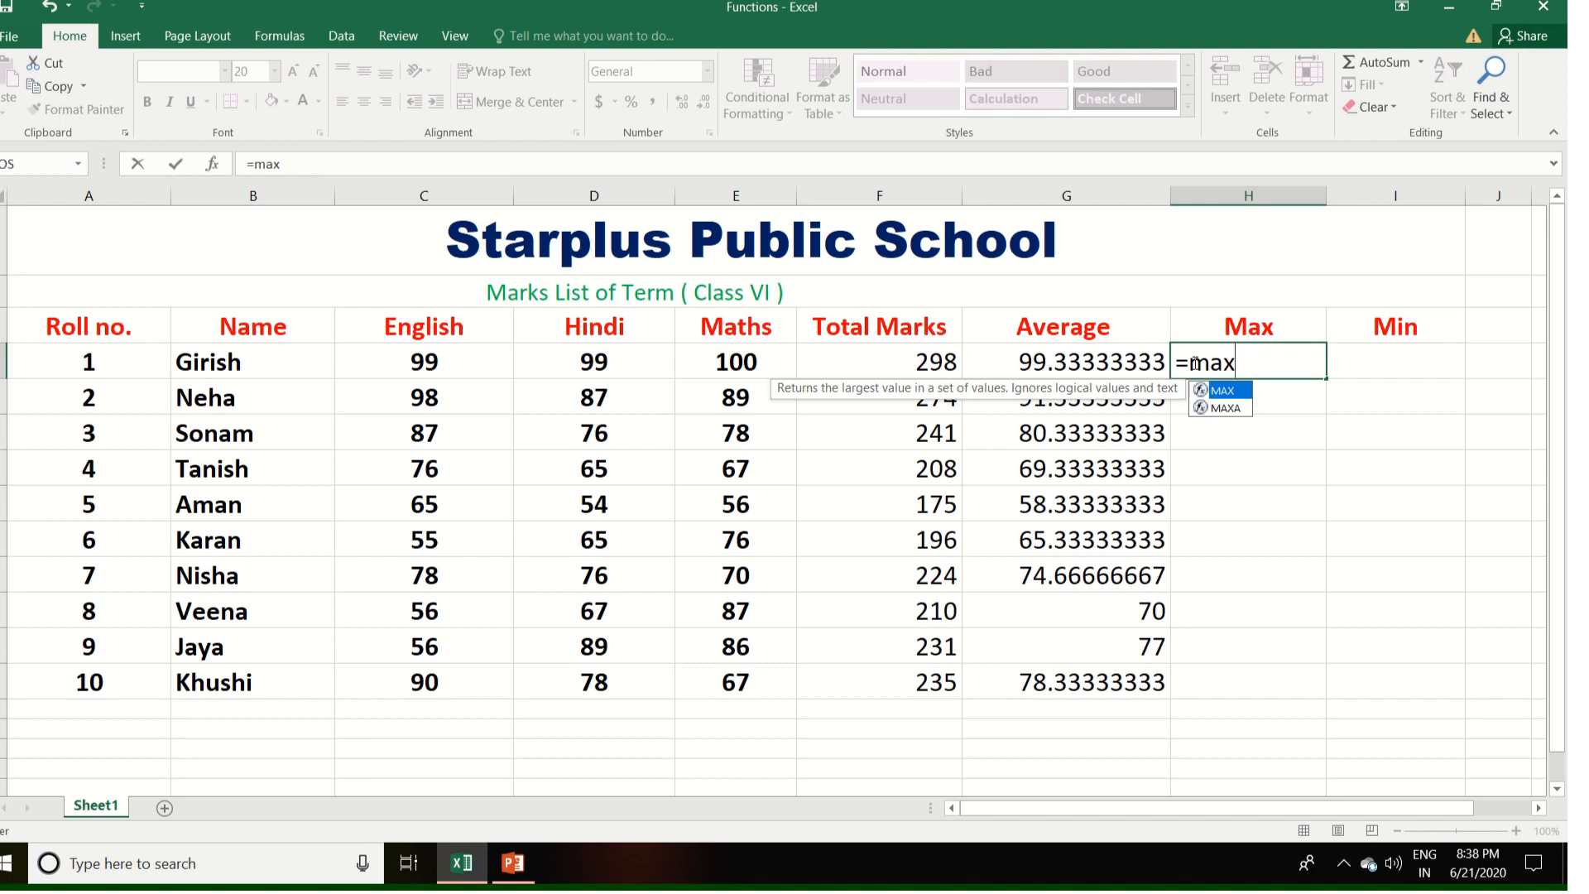
{"action": "type", "text": "("}
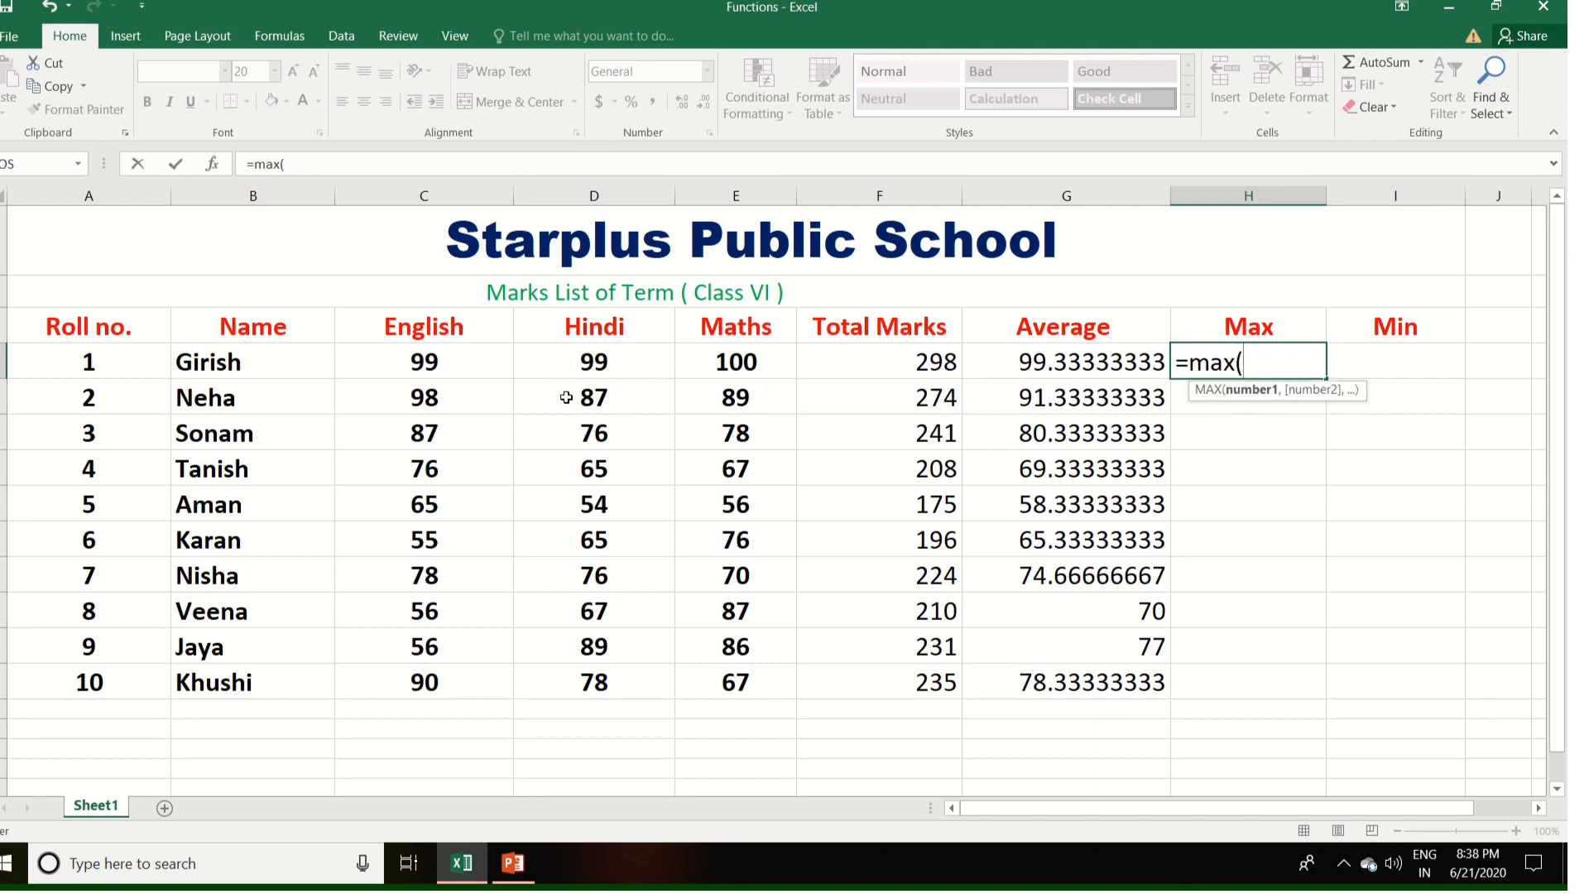
{"action": "left_click_drag", "start_coordinate": [484, 363], "coordinate": [680, 370]}
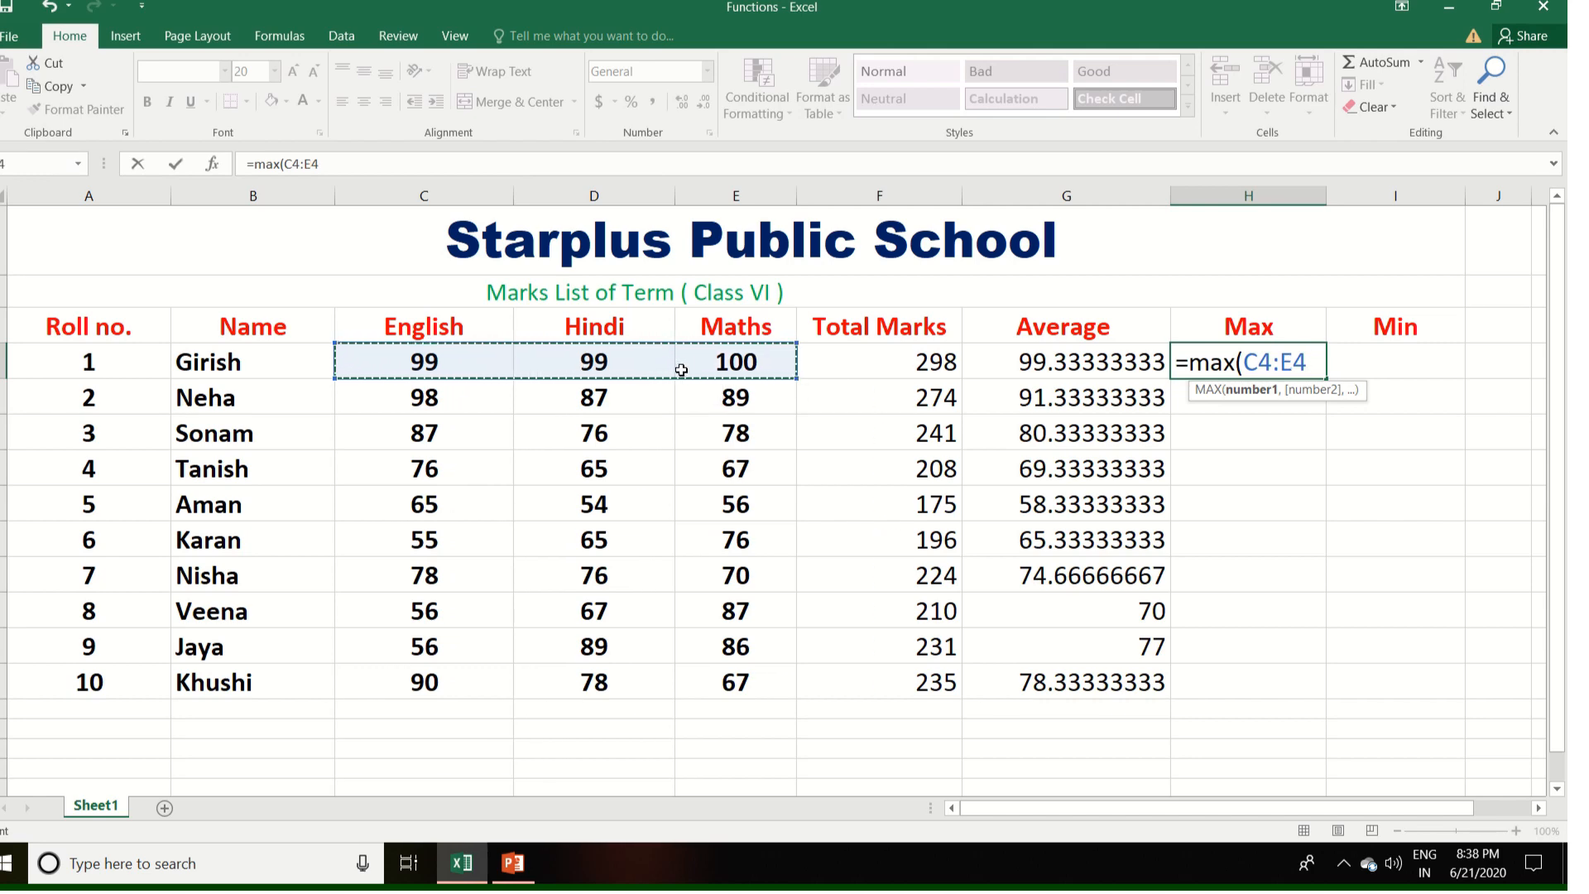
{"action": "type", "text": ")"}
{"action": "key", "text": "Return"}
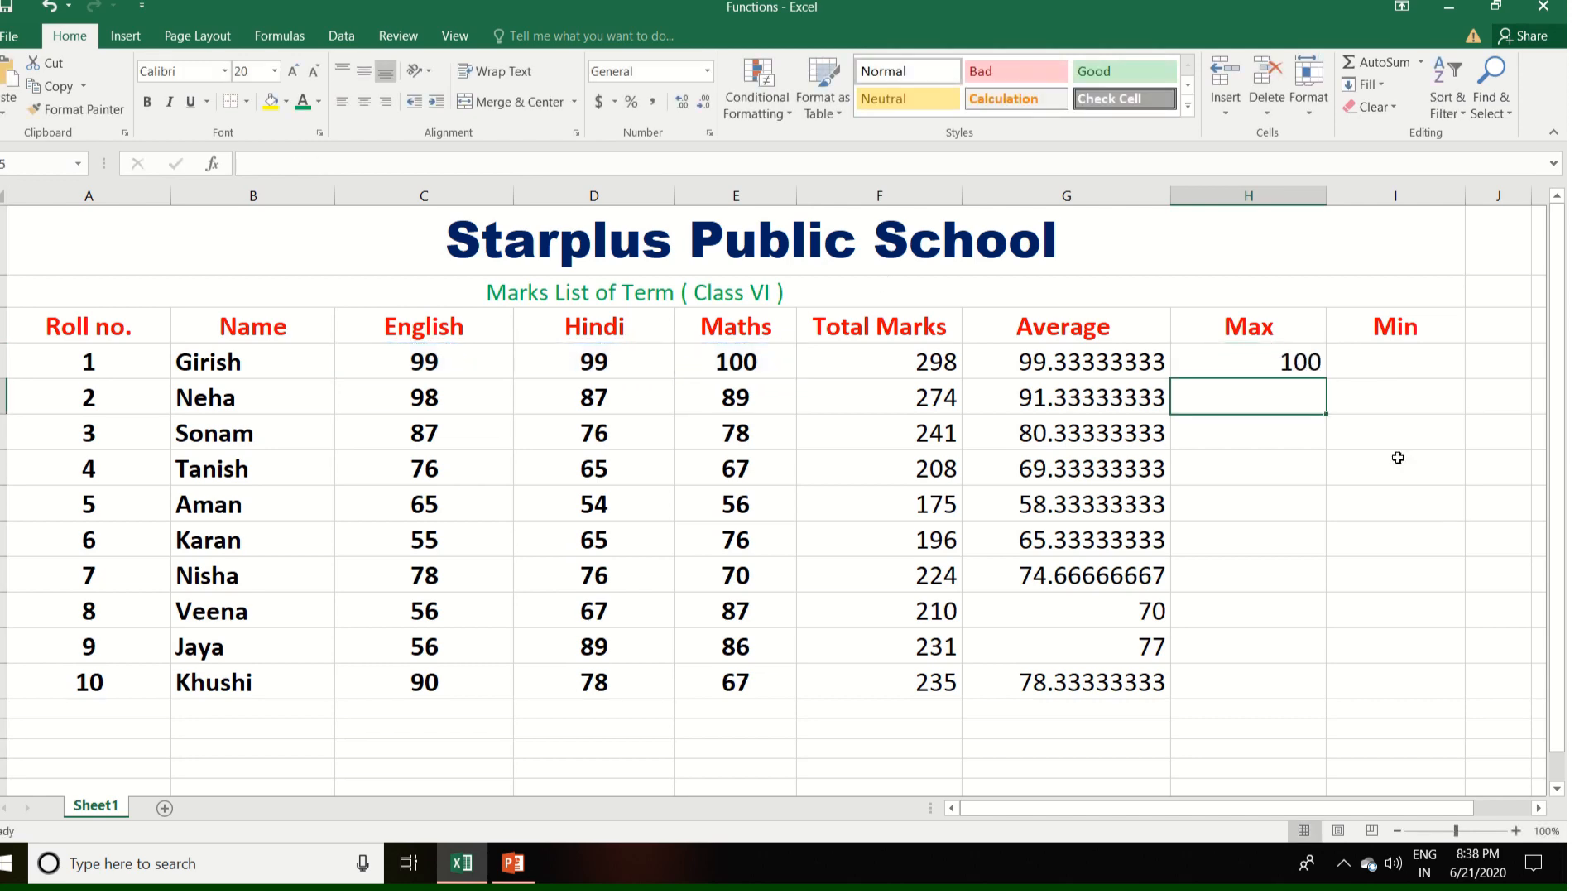
Fill the MAX formula from H4 down through H13 for the remaining students
{"action": "left_click", "coordinate": [1291, 362]}
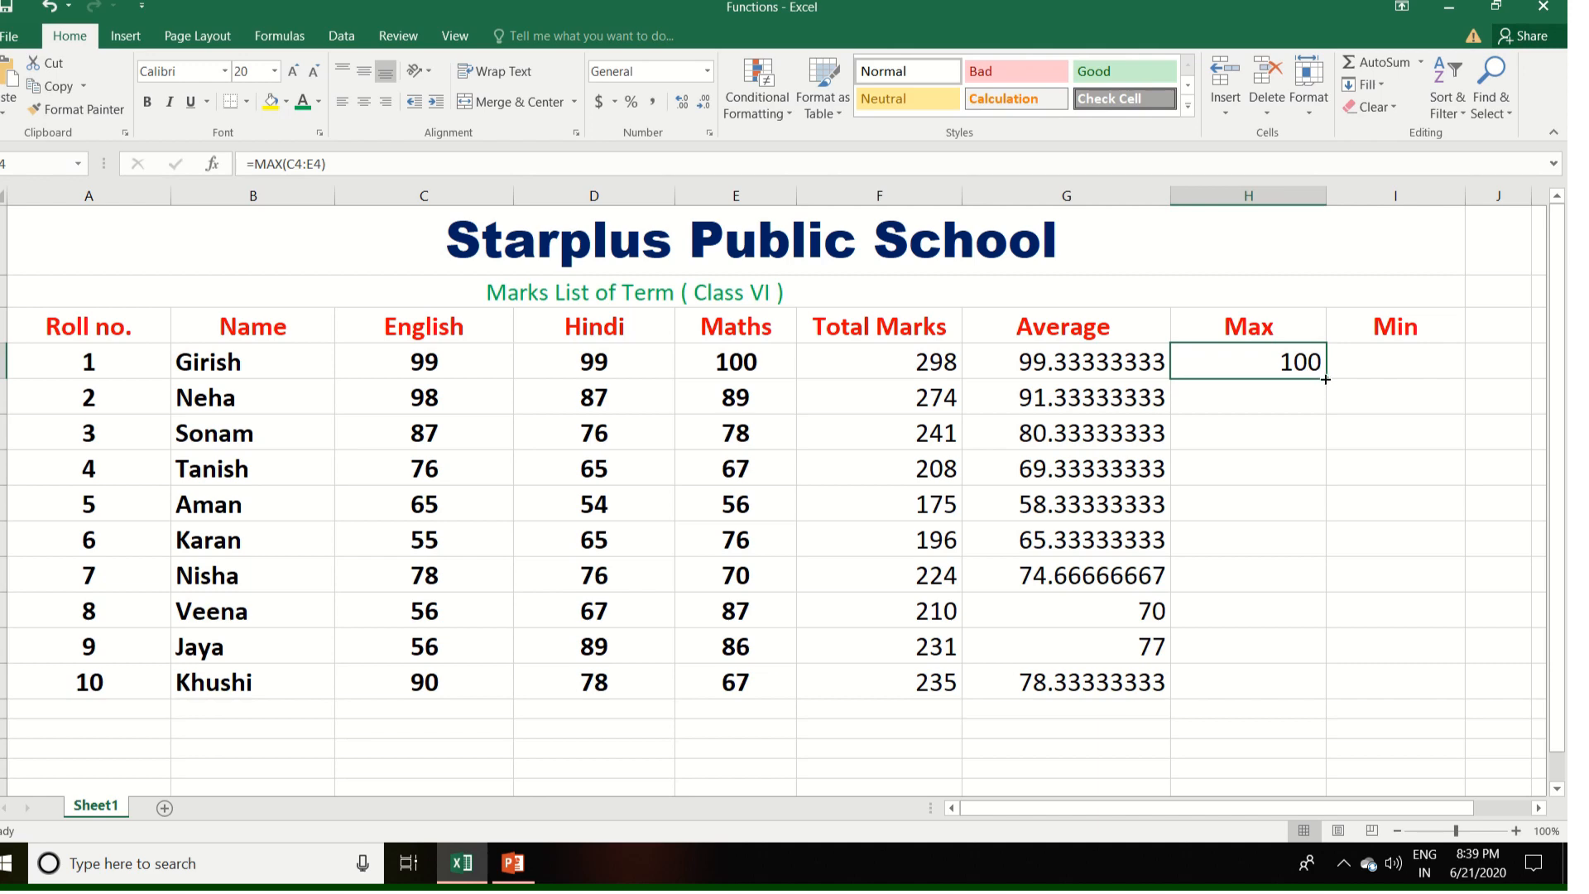
{"action": "left_click_drag", "start_coordinate": [1319, 384], "coordinate": [1327, 411]}
{"action": "left_click_drag", "start_coordinate": [1317, 497], "coordinate": [1307, 684]}
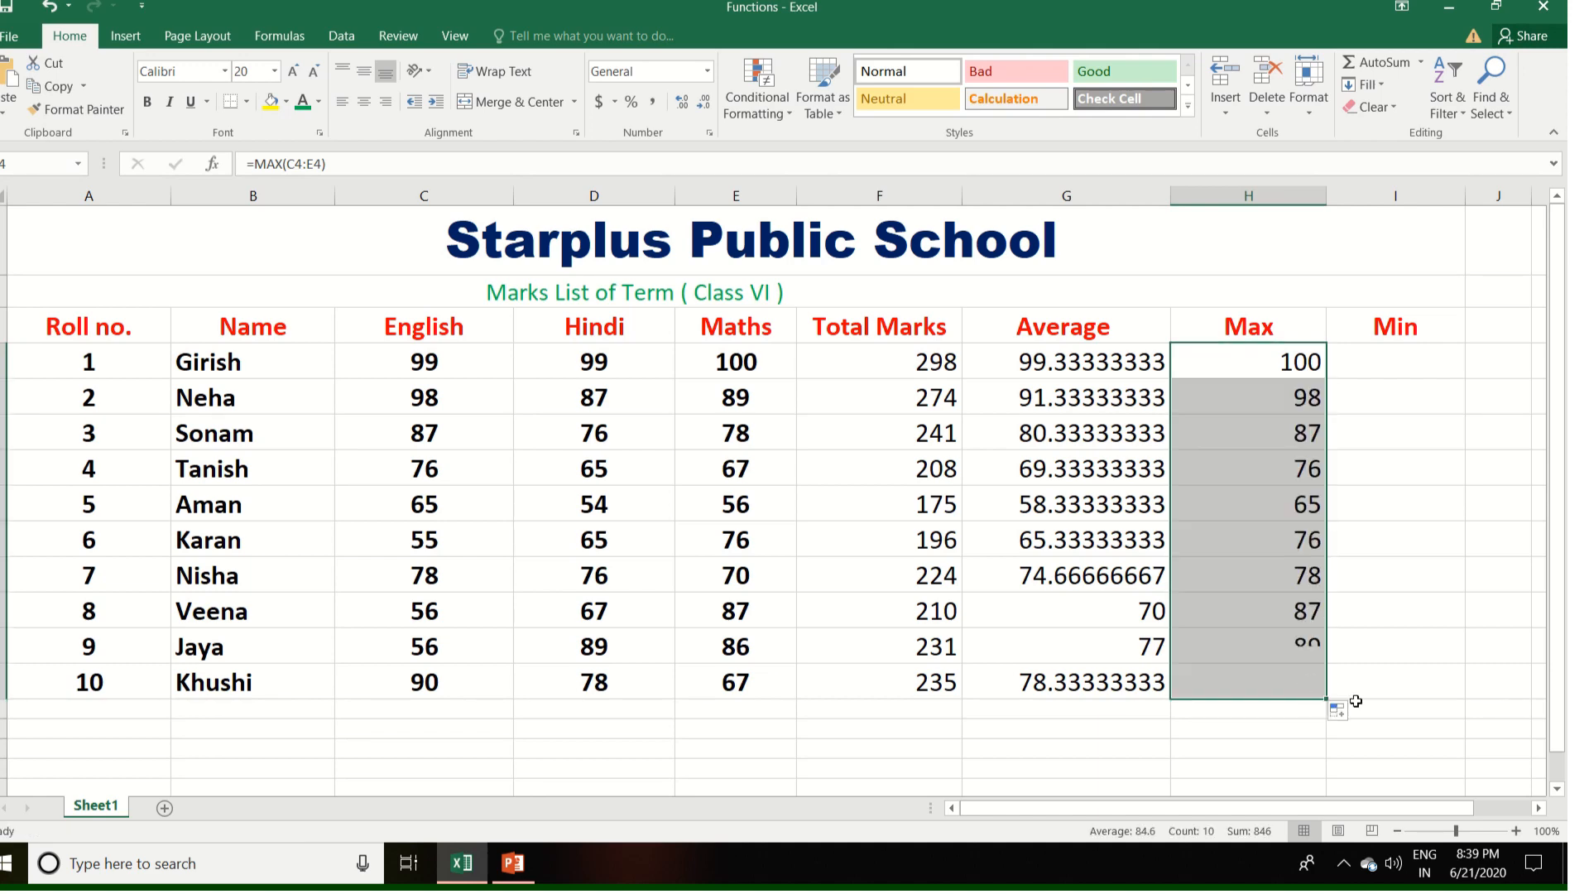
{"action": "left_click", "coordinate": [1396, 728]}
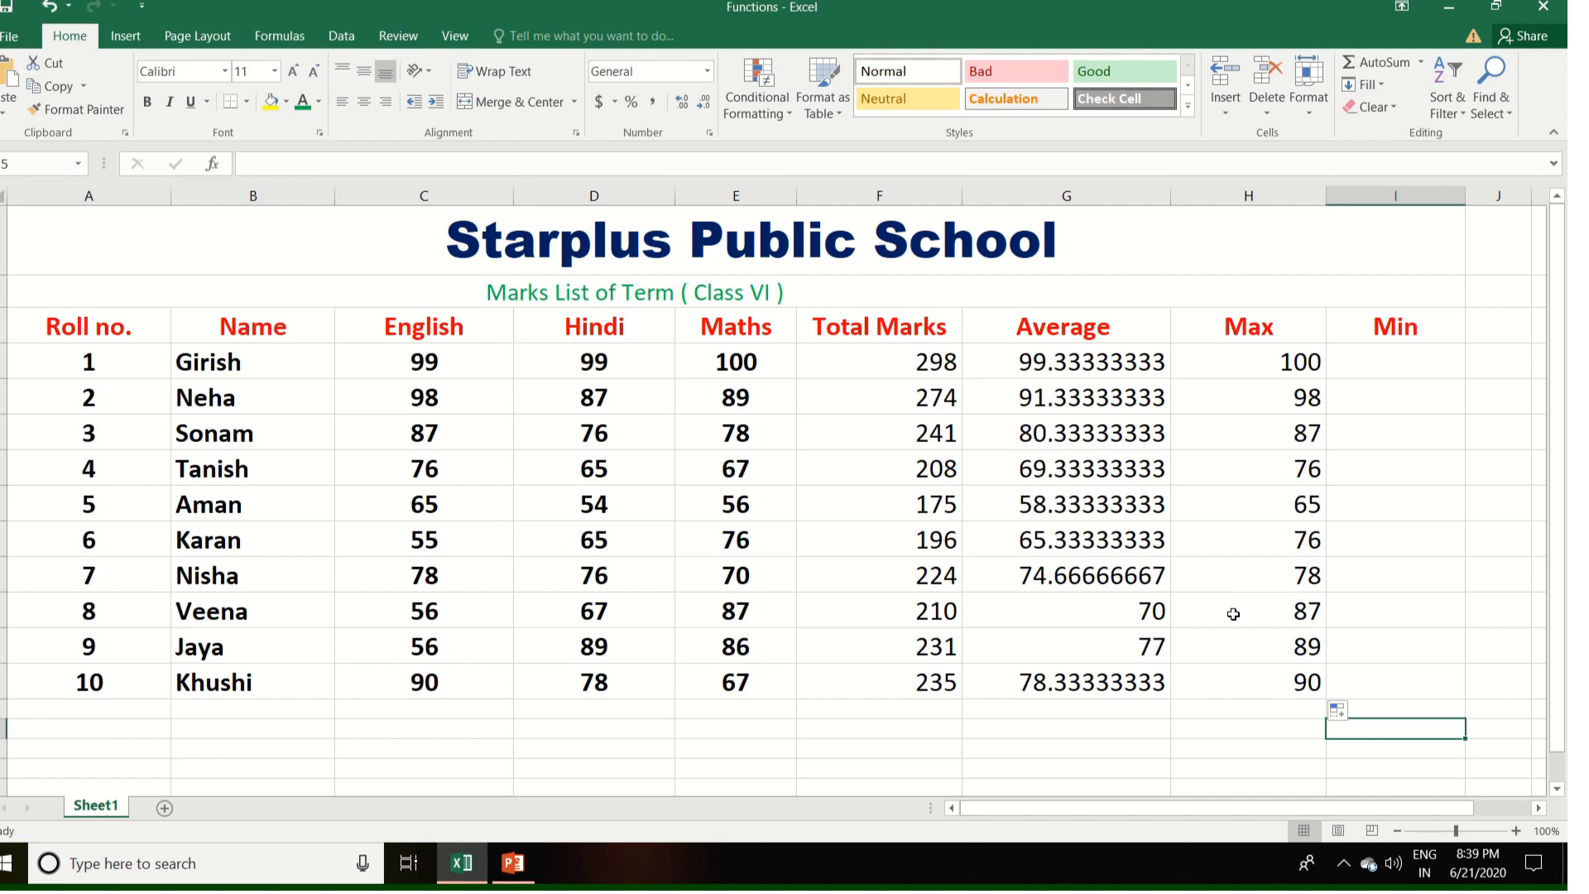
Enter =MIN(C4:E4) in I4 to find the lowest subject mark for roll no. 1
{"action": "left_click", "coordinate": [1372, 363]}
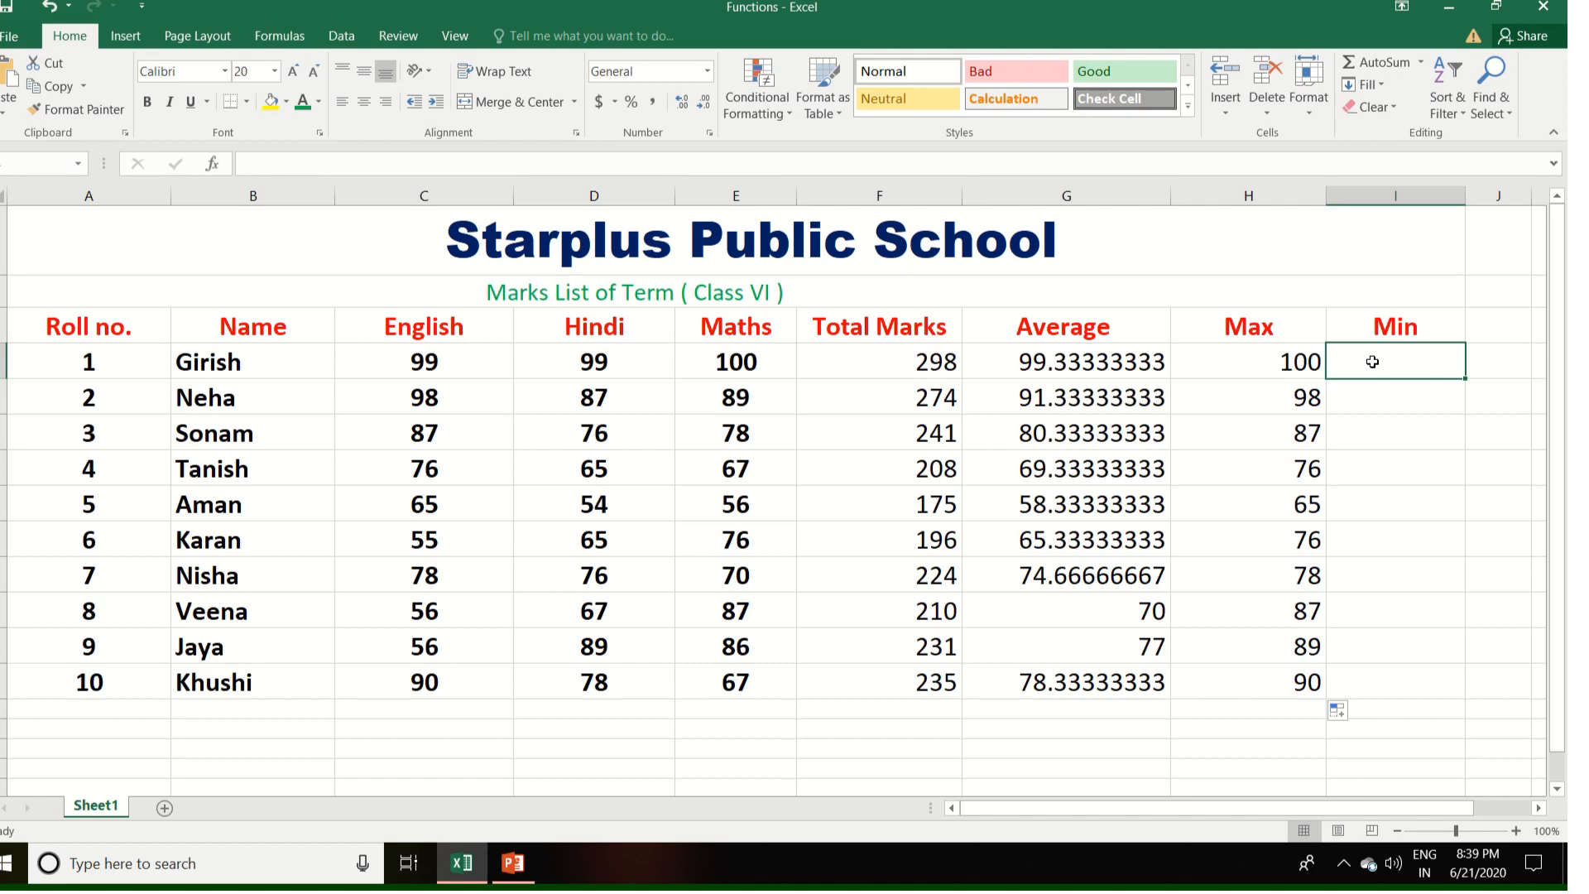
{"action": "type", "text": "=m"}
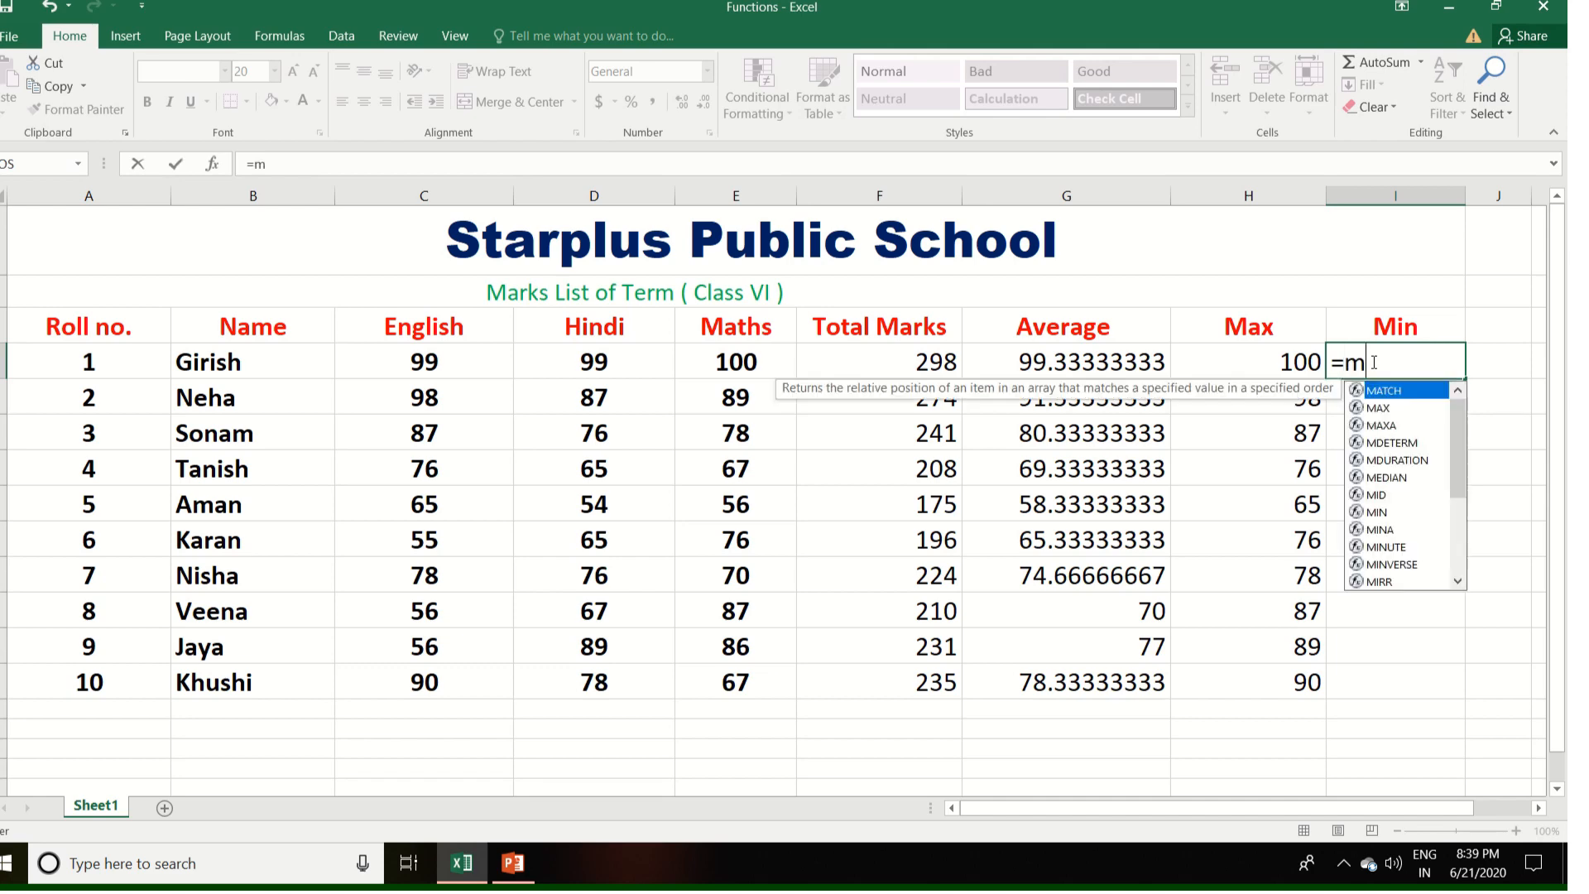
{"action": "type", "text": "i"}
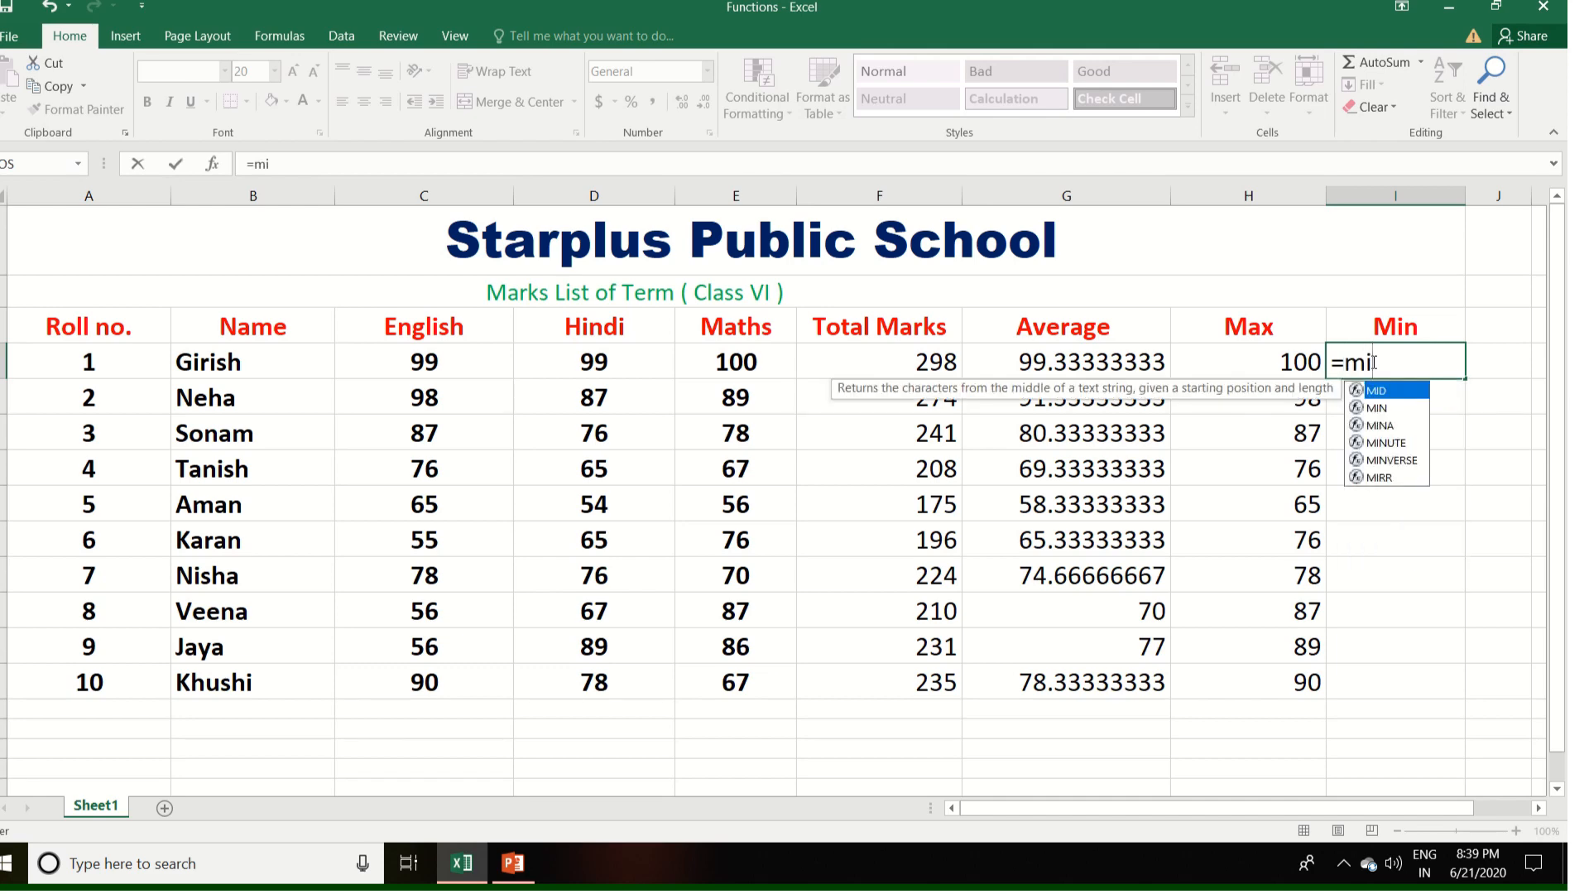
{"action": "type", "text": "n"}
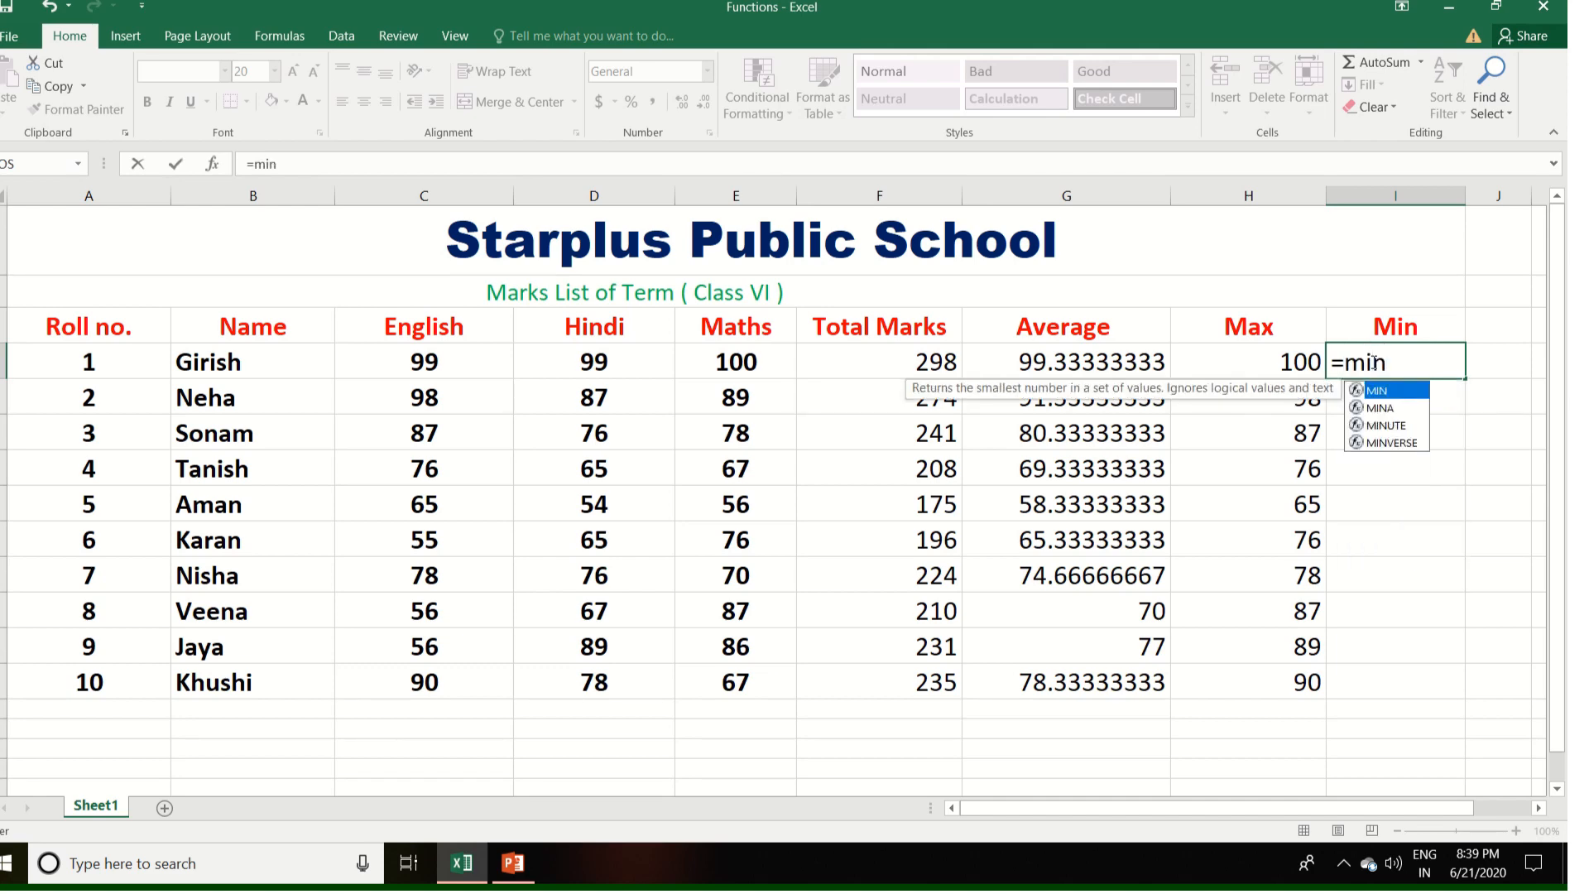
{"action": "type", "text": "("}
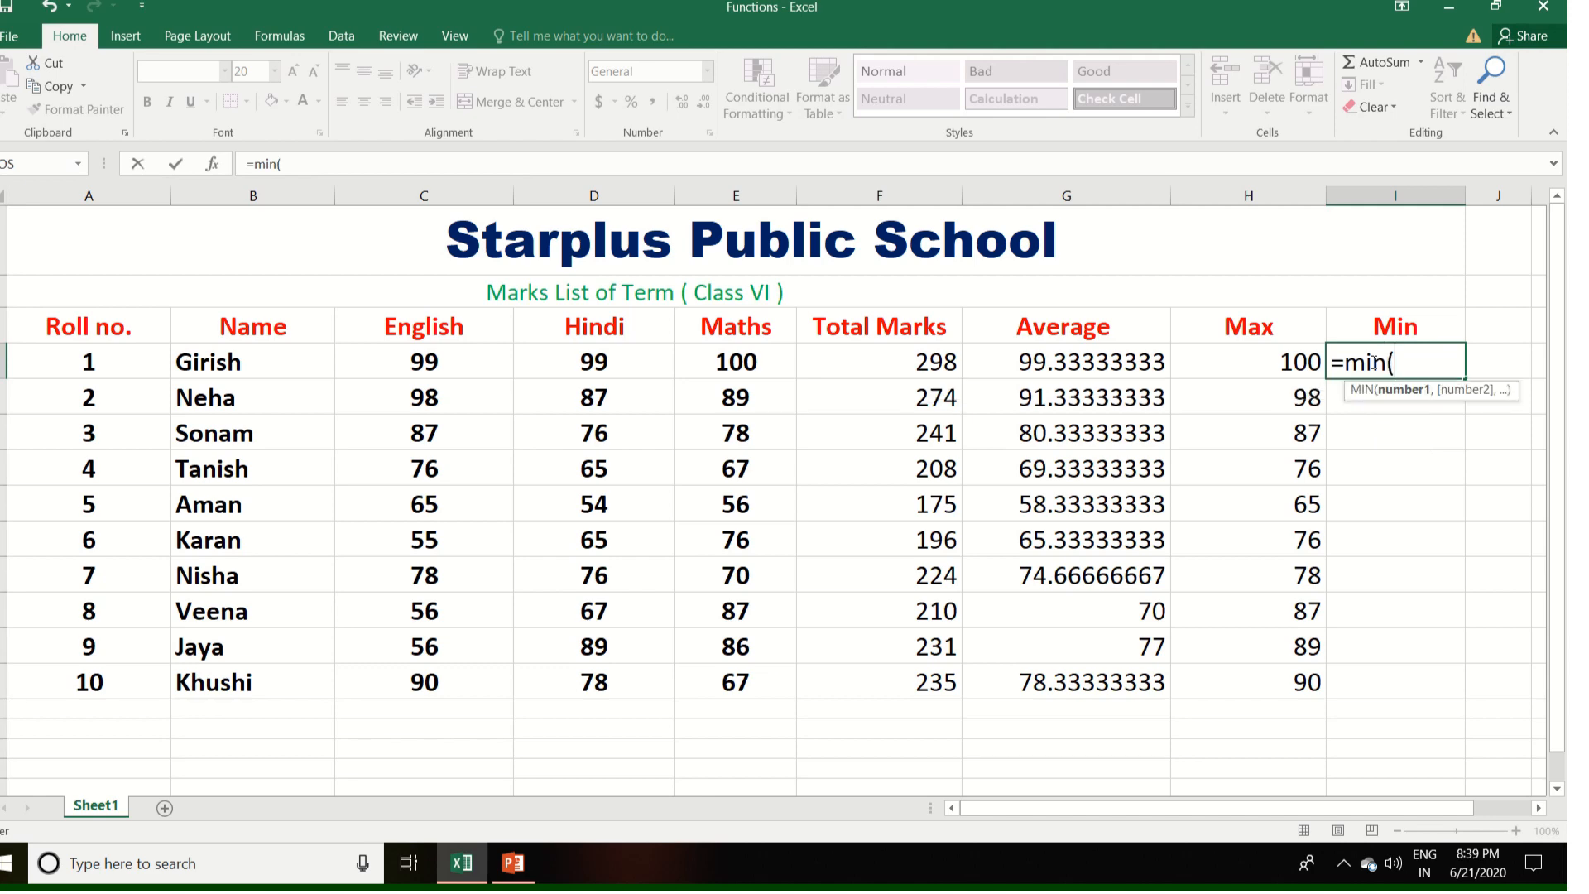
{"action": "left_click", "coordinate": [486, 363]}
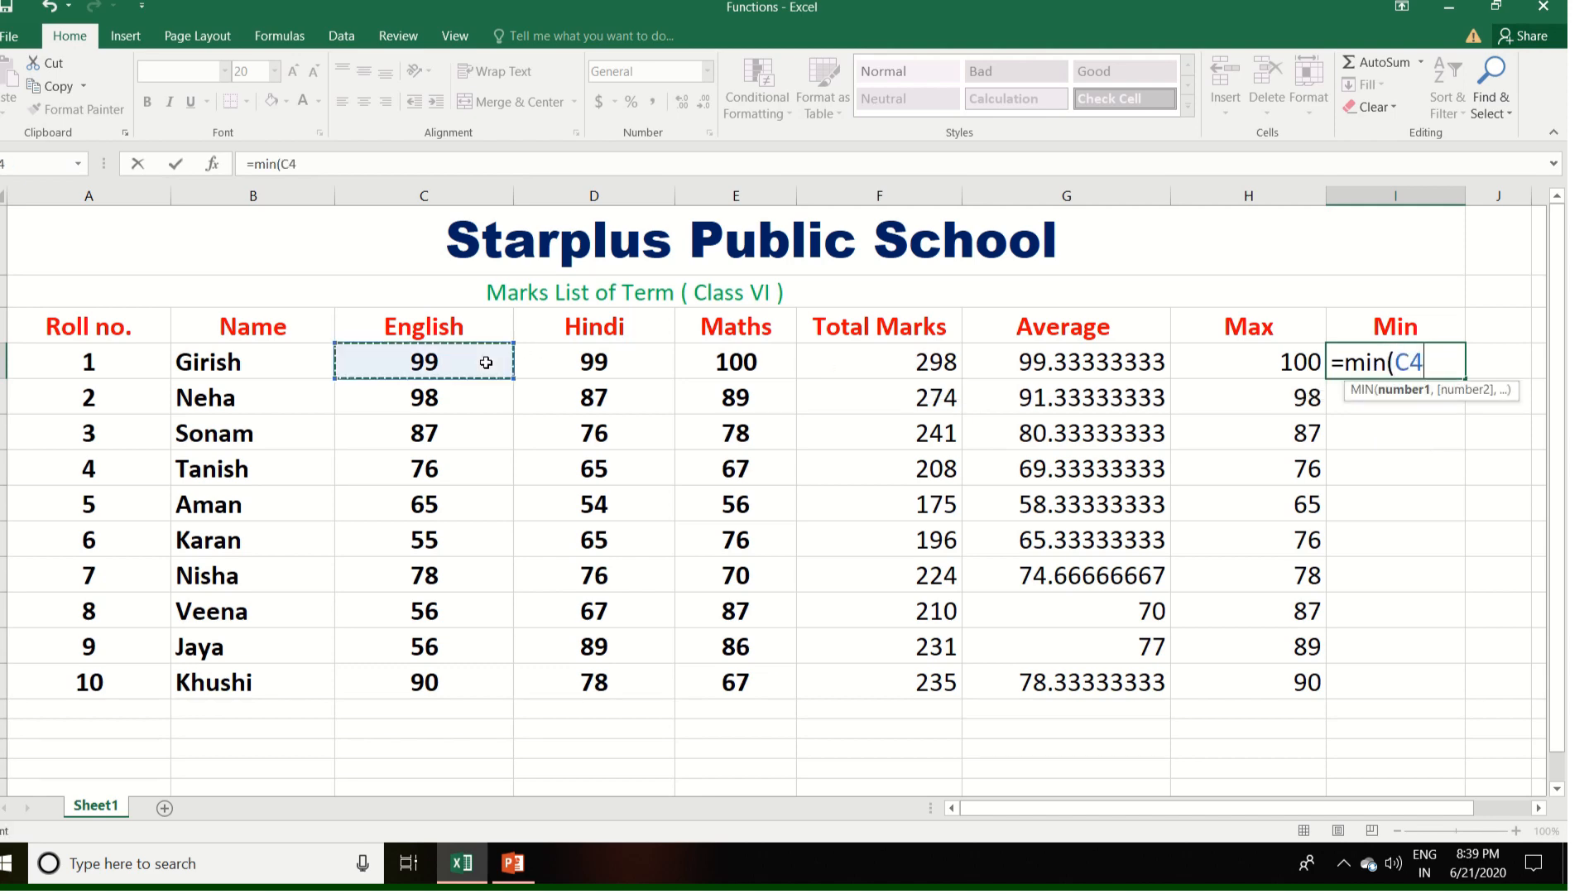
{"action": "left_click_drag", "start_coordinate": [486, 363], "coordinate": [695, 368]}
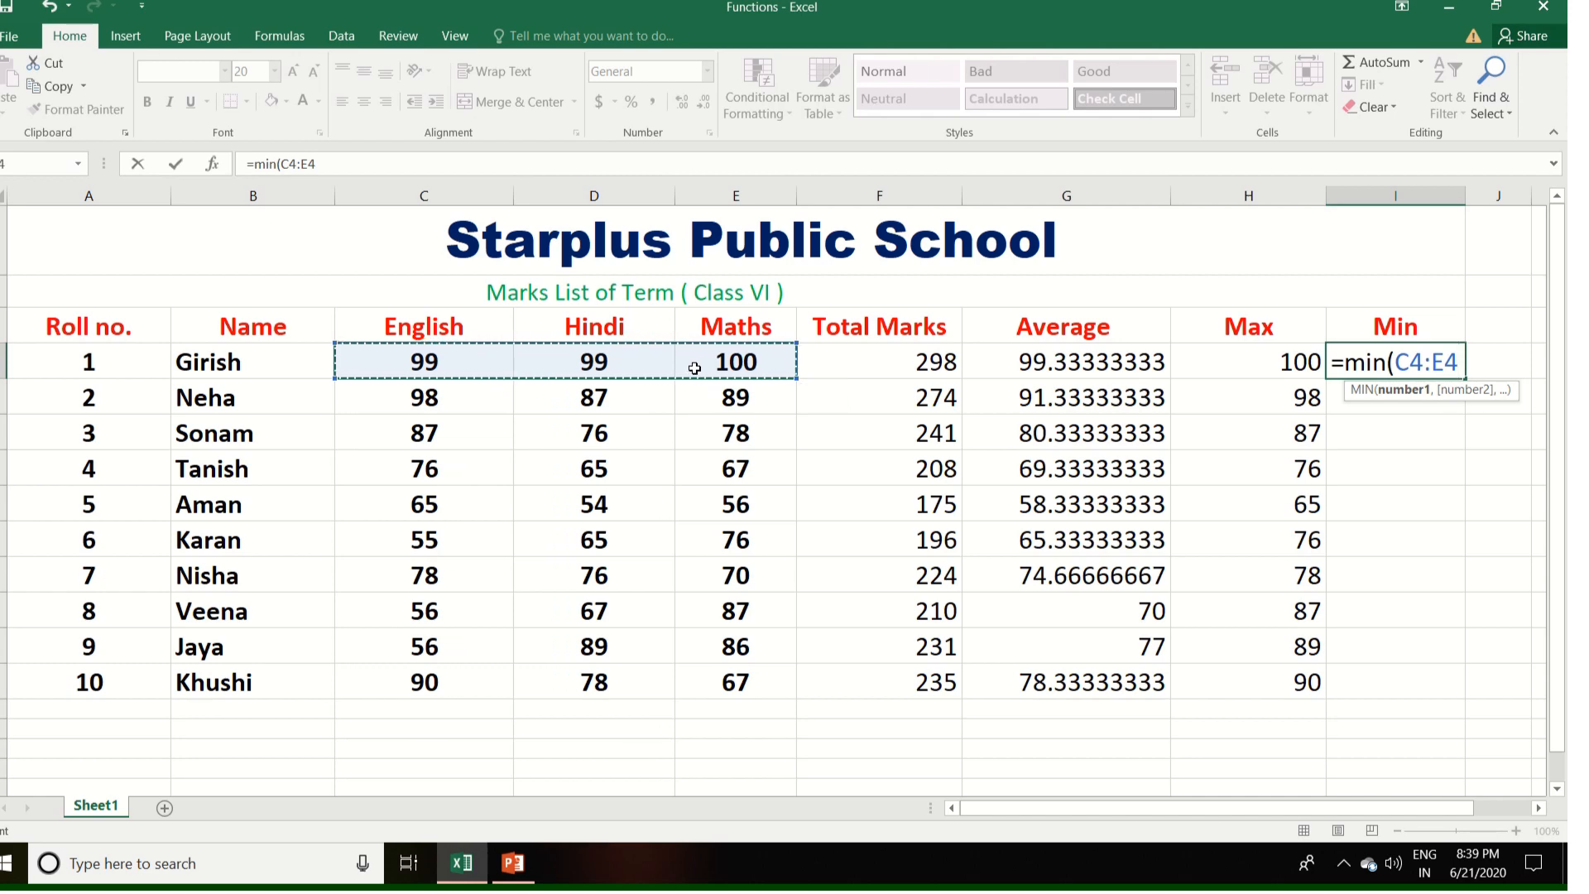
{"action": "type", "text": ")"}
{"action": "key", "text": "Return"}
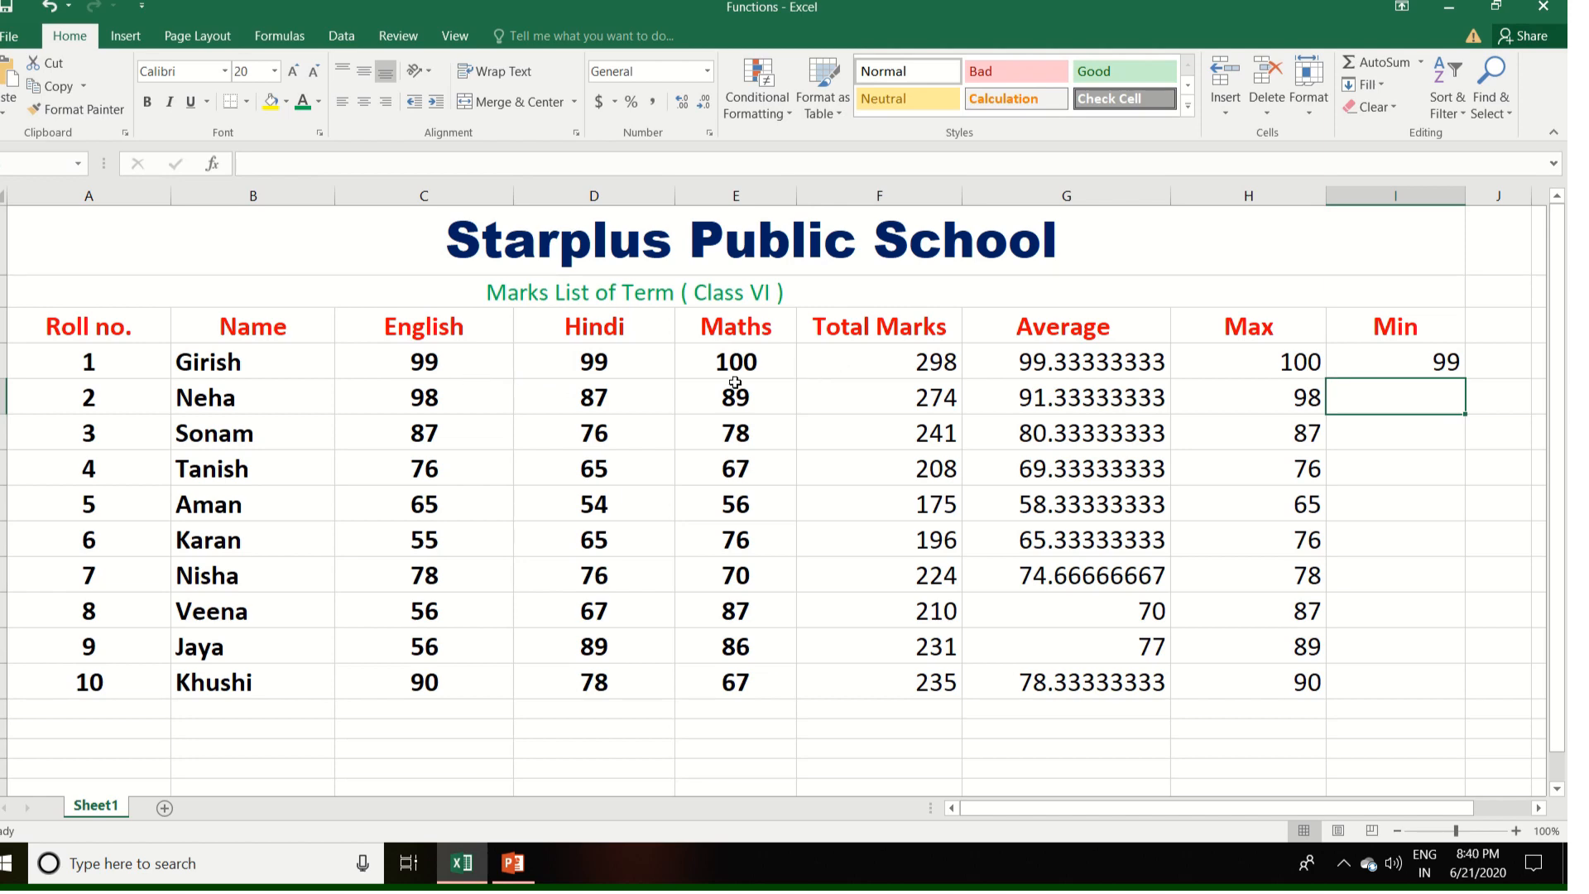
Fill the MIN formula from I4 down through I13 for the remaining students
{"action": "left_click", "coordinate": [1384, 365]}
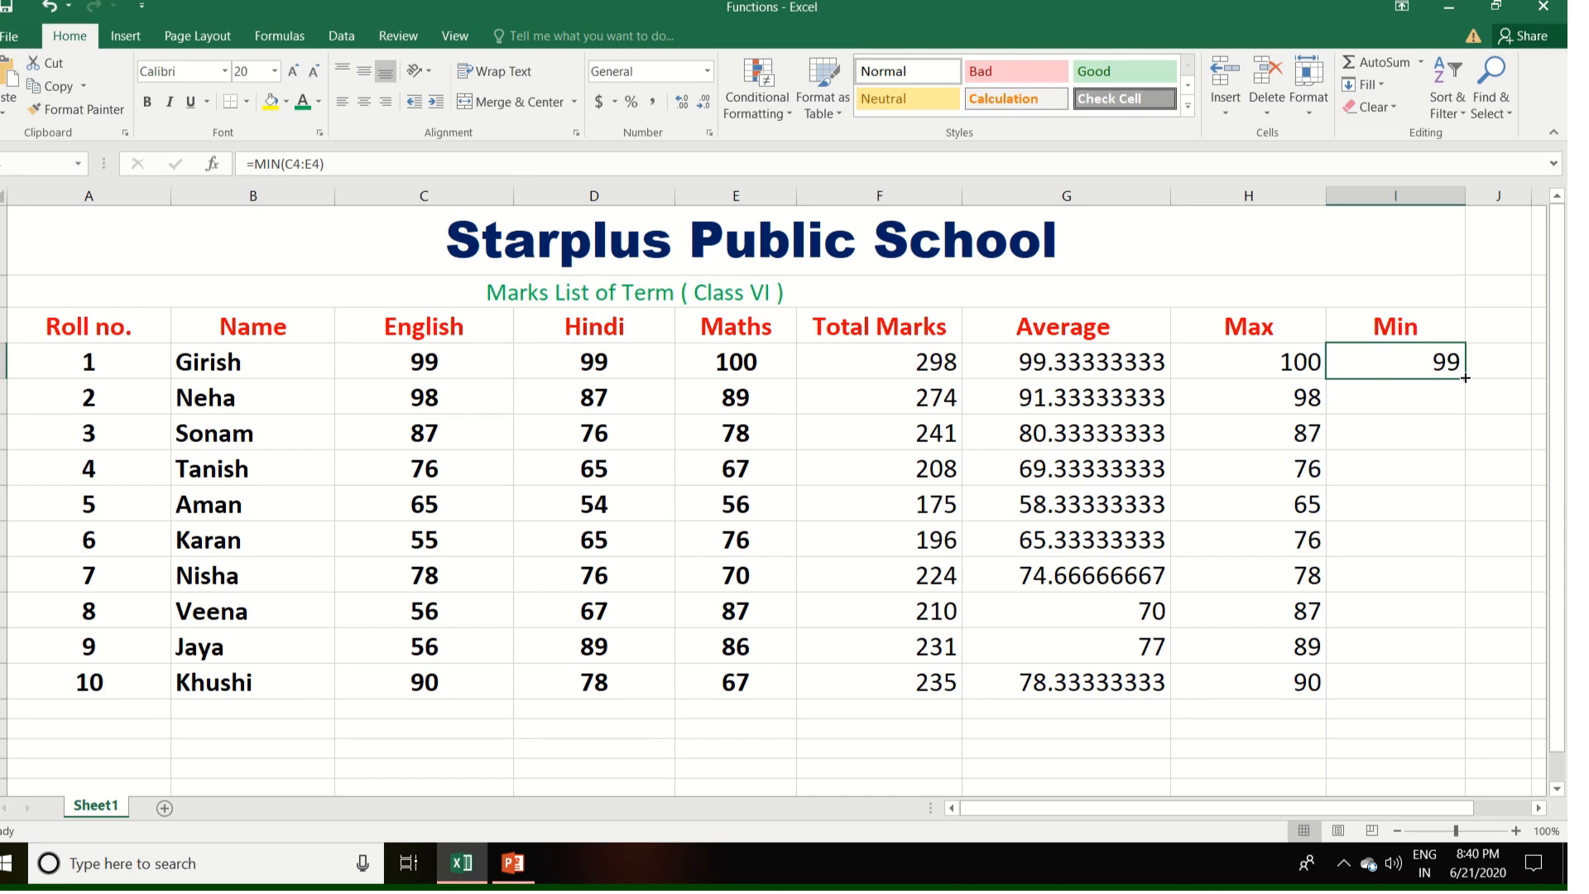
{"action": "left_click_drag", "start_coordinate": [1465, 378], "coordinate": [1463, 699]}
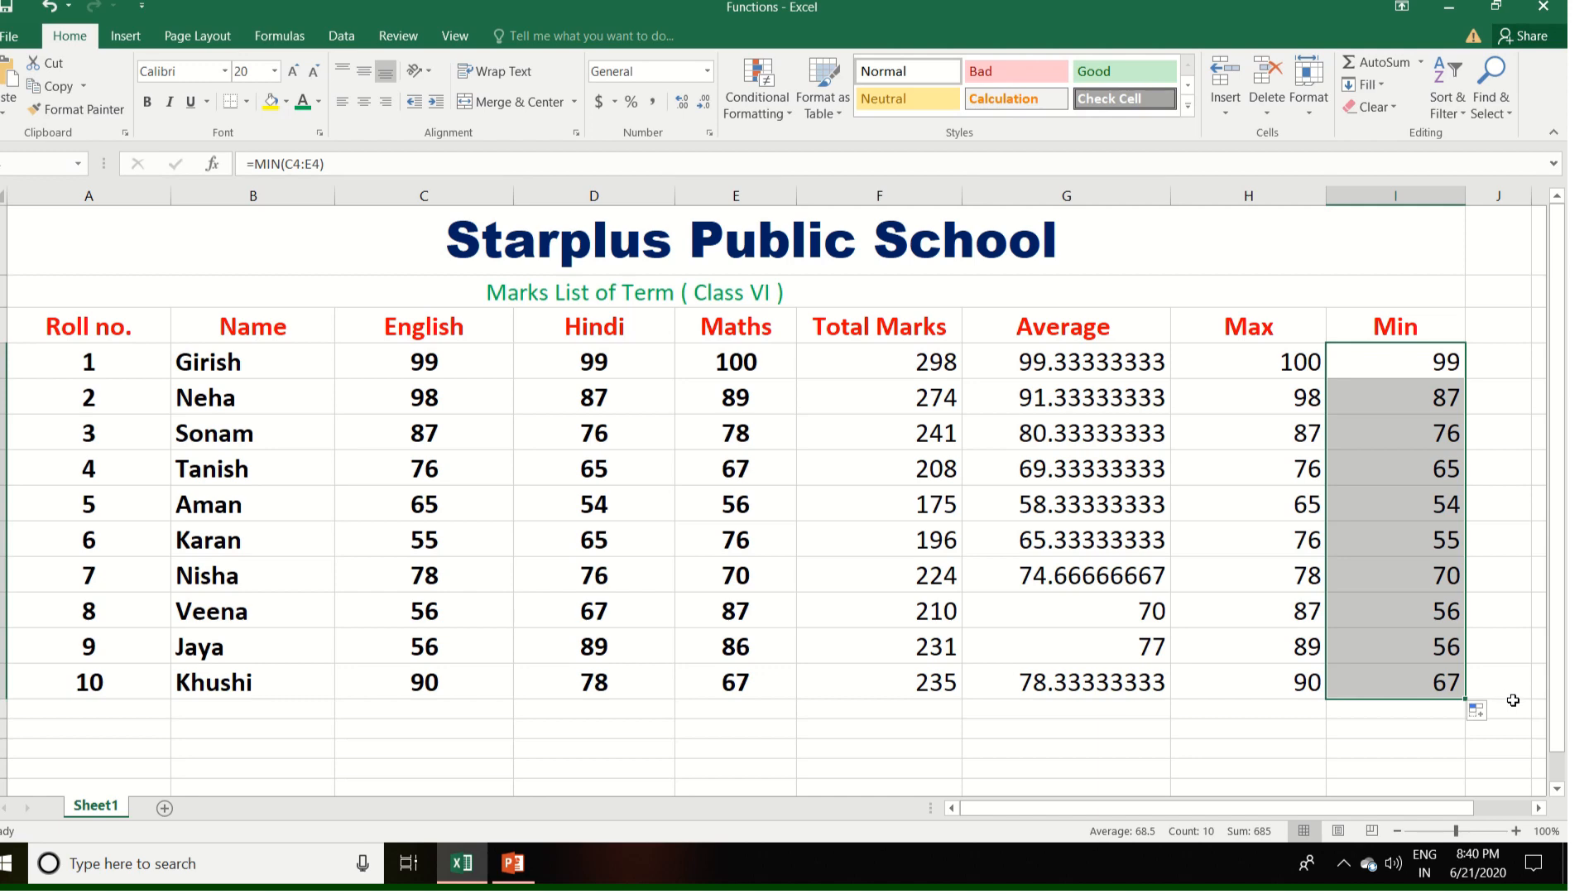
{"action": "left_click", "coordinate": [1504, 724]}
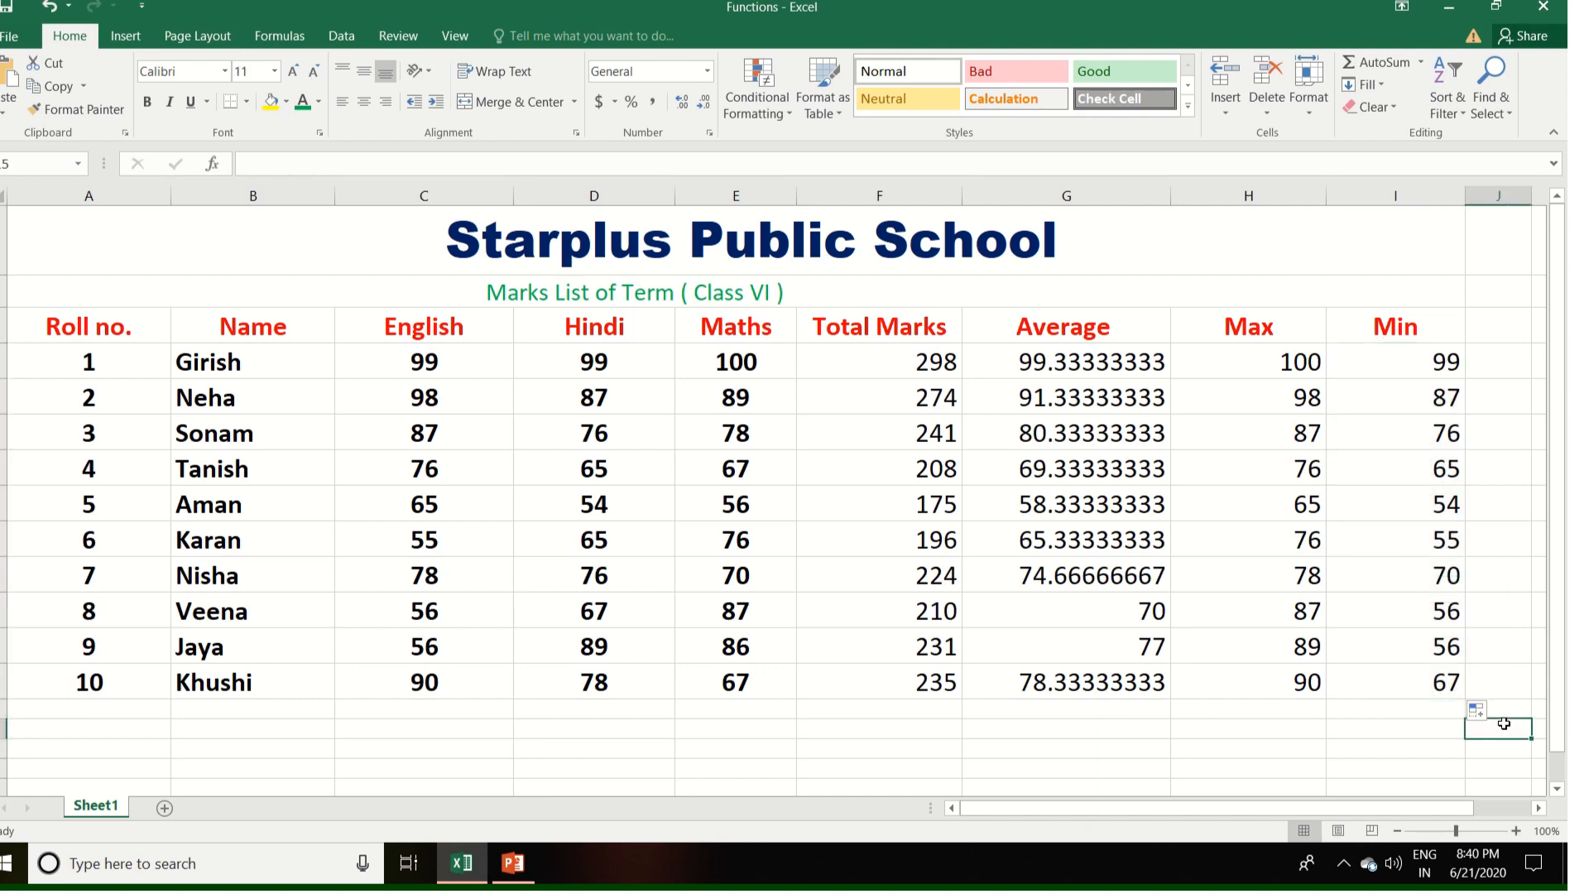